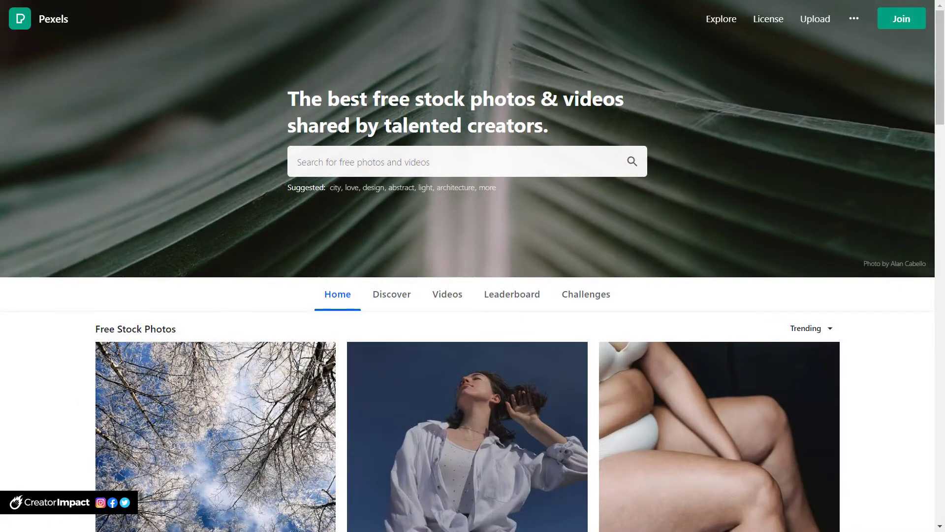
# Step: Search Pexels for 'textures' and check the dark staircase photo's download sizes
pyautogui.click(496, 163)
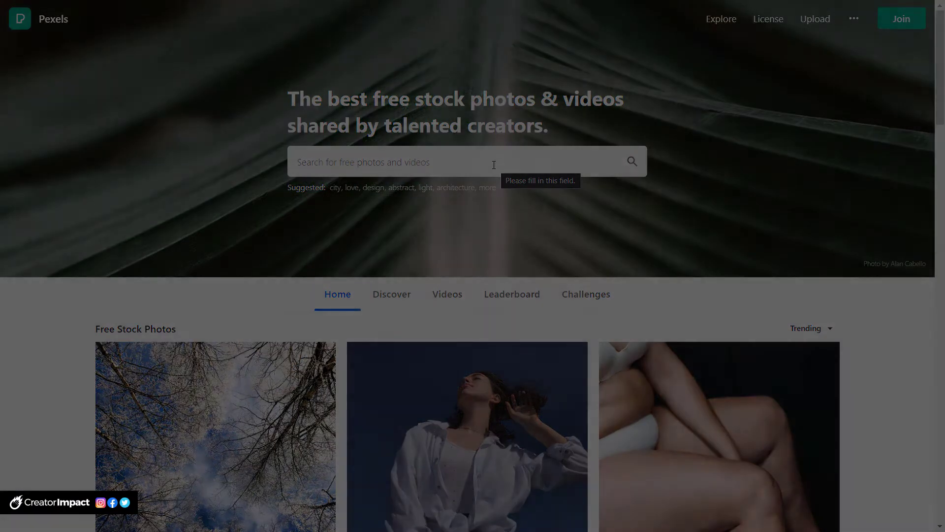
pyautogui.write('textures')
pyautogui.press('Return')
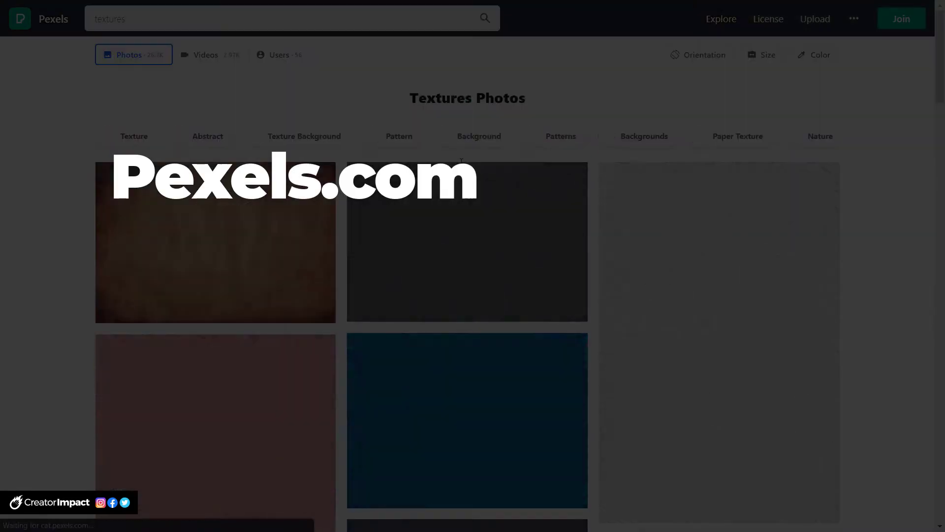
pyautogui.scroll(-8, 91, 303)
pyautogui.scroll(-5, 90, 304)
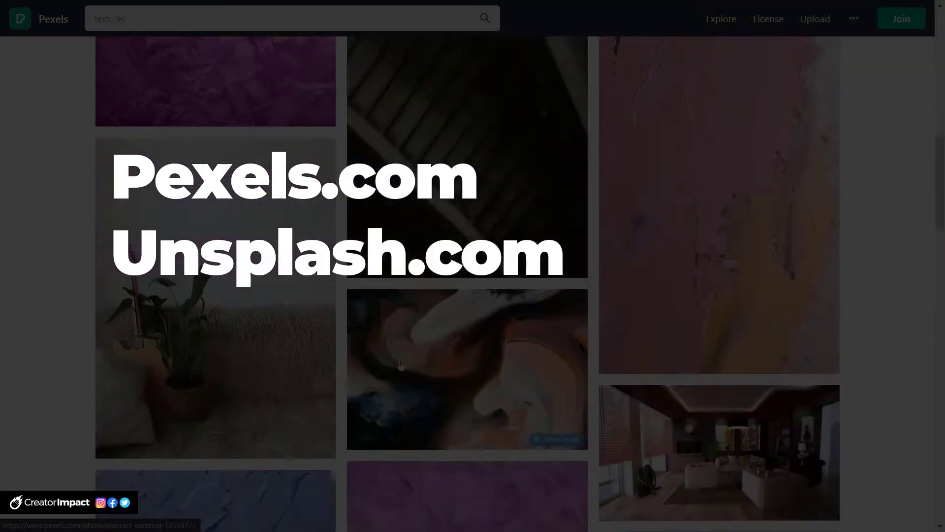
pyautogui.scroll(5, 90, 303)
pyautogui.click(467, 276)
pyautogui.click(782, 24)
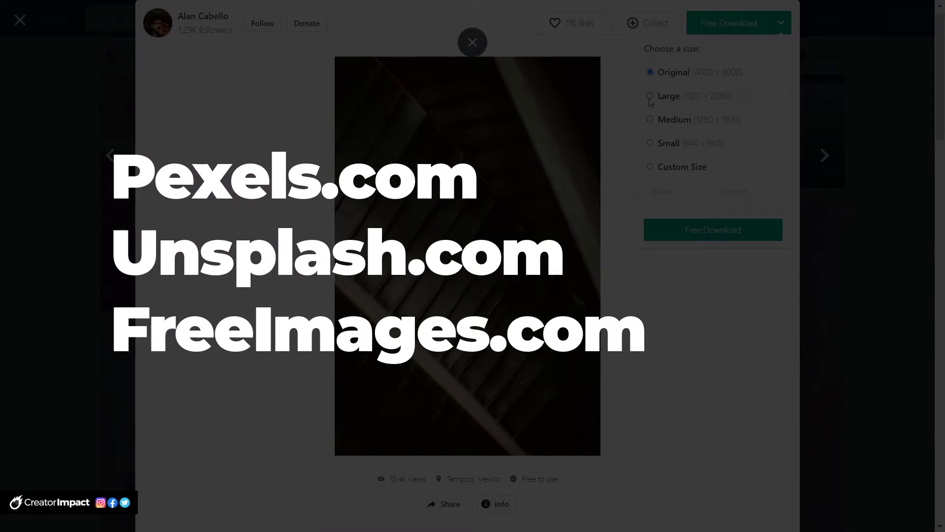
pyautogui.click(717, 240)
pyautogui.click(58, 107)
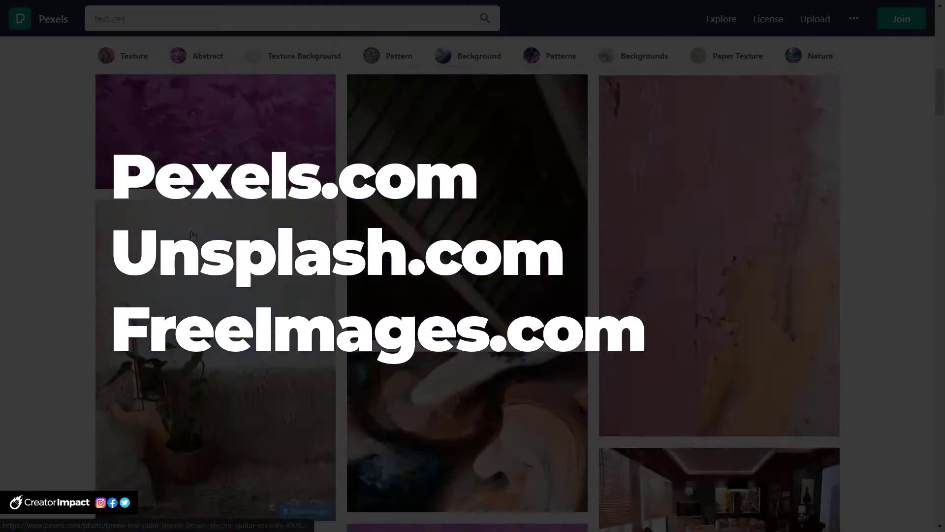
# Step: Search Pexels for 'wood texture', then 'concrete', and browse the results
pyautogui.click(142, 19)
pyautogui.write('wood texture')
pyautogui.press('Return')
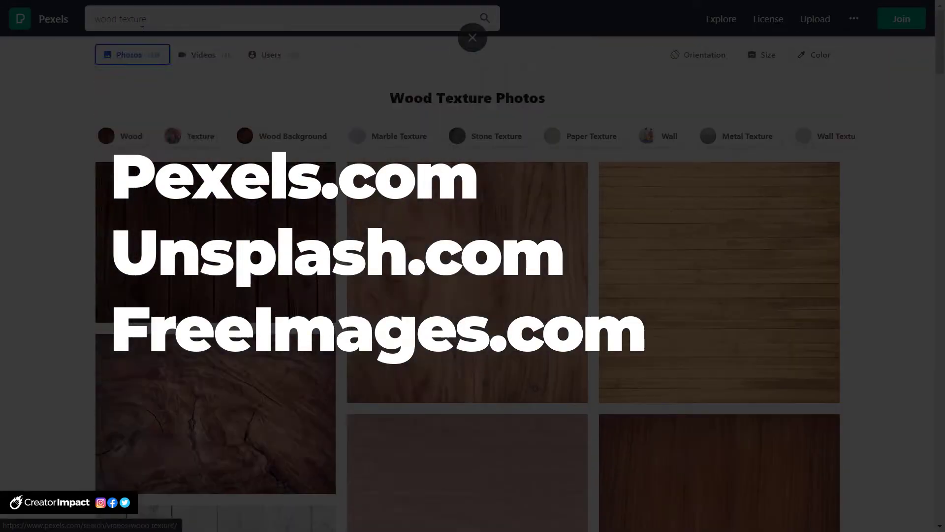
pyautogui.tripleClick(142, 28)
pyautogui.write('concrete')
pyautogui.press('Return')
pyautogui.scroll(-5, 365, 358)
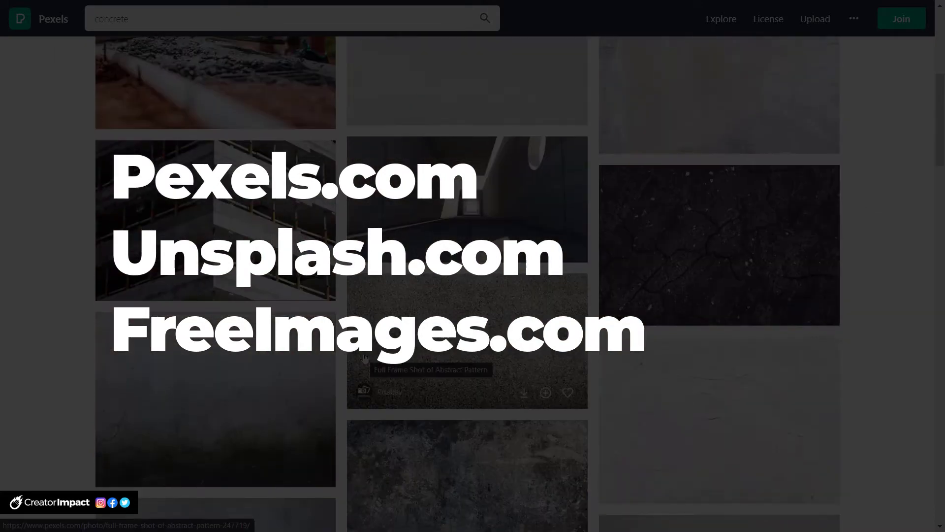
pyautogui.scroll(5, 365, 358)
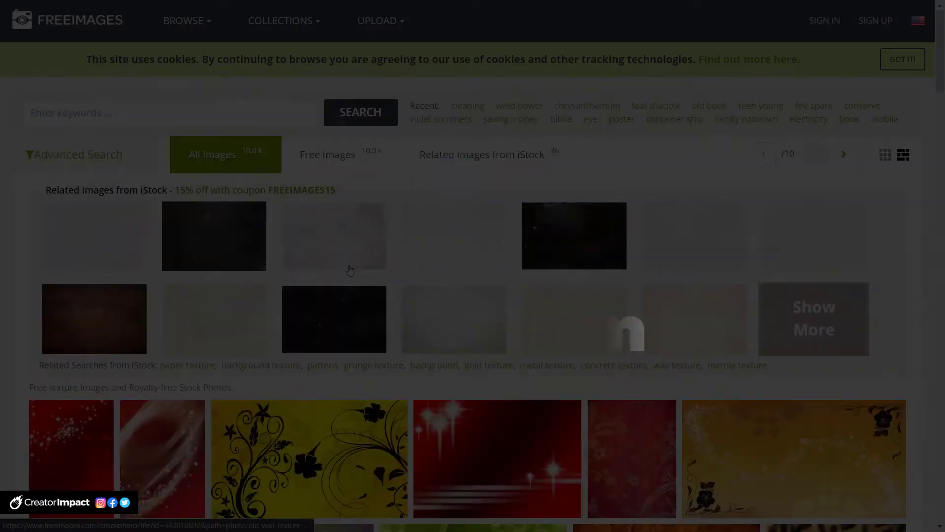
pyautogui.scroll(-10, 472, 266)
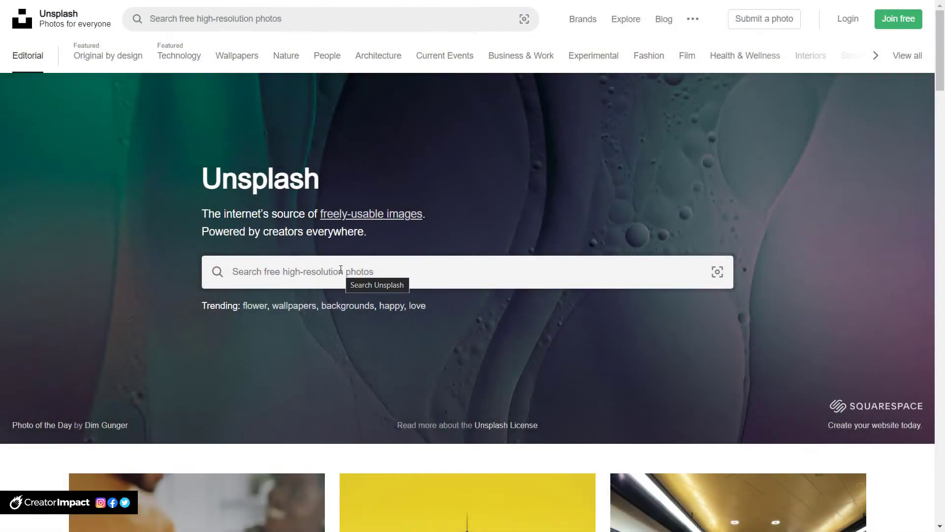
# Step: Search Unsplash for 'art background' and browse the results
pyautogui.click(501, 271)
pyautogui.write('art background')
pyautogui.press('Return')
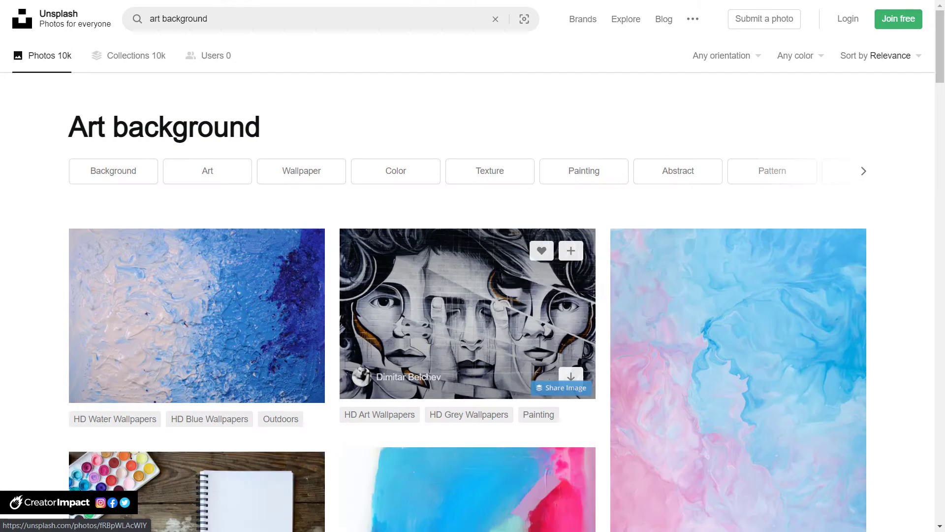
pyautogui.scroll(-5, 481, 255)
pyautogui.scroll(5, 481, 255)
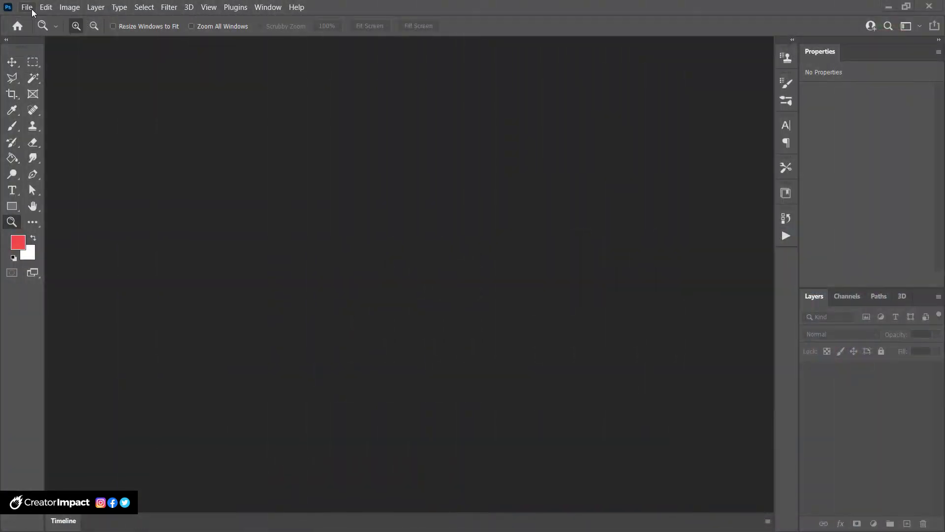
# Step: Create a new 1920×1080 px, 72 ppi document with the default preset
pyautogui.click(27, 7)
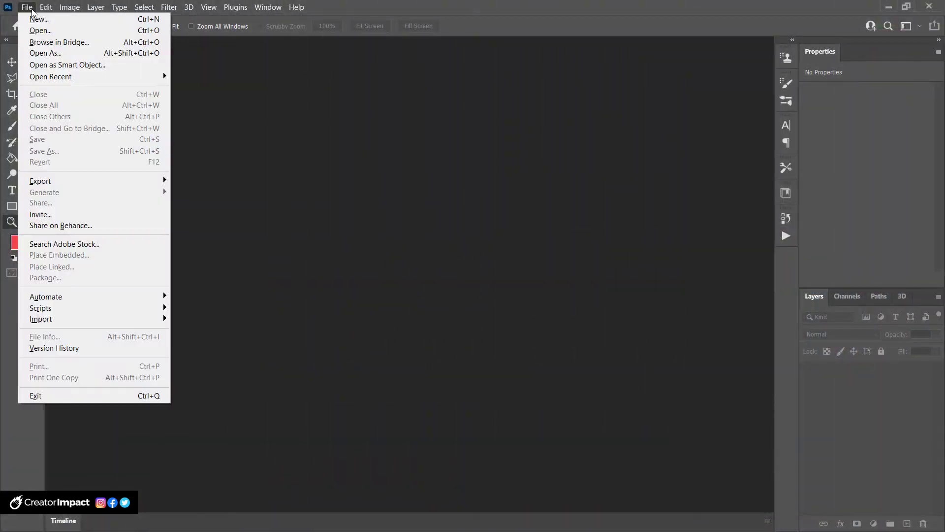
pyautogui.click(56, 23)
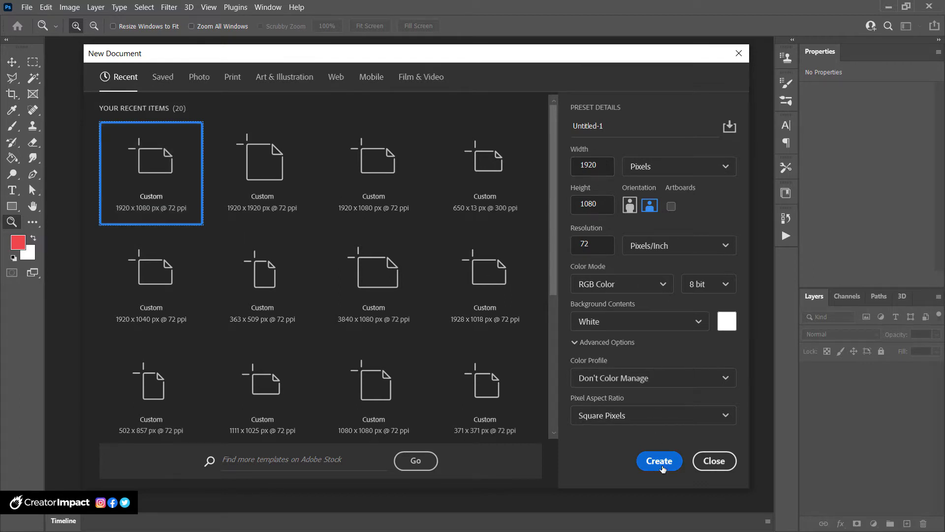
pyautogui.click(660, 463)
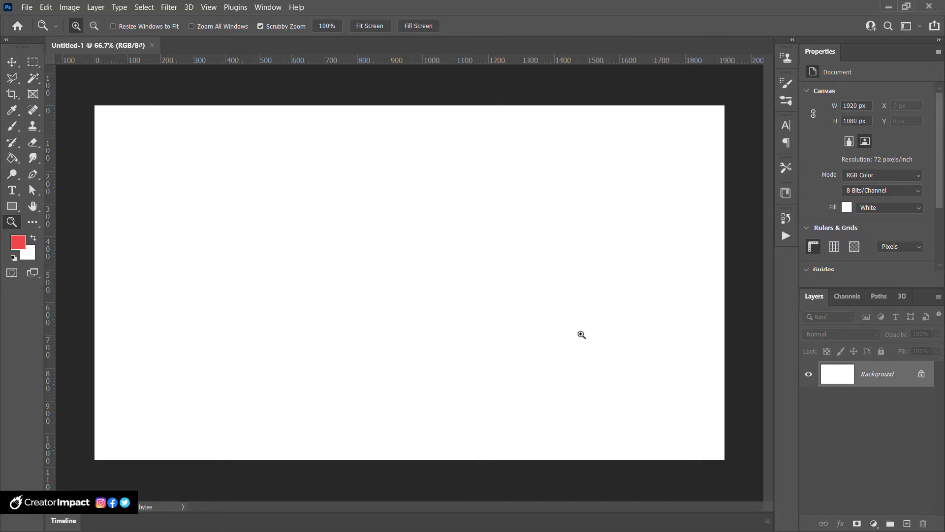
# Step: Set the foreground colour to navy hex 082457 and Paint Bucket fill the whole canvas
pyautogui.click(18, 242)
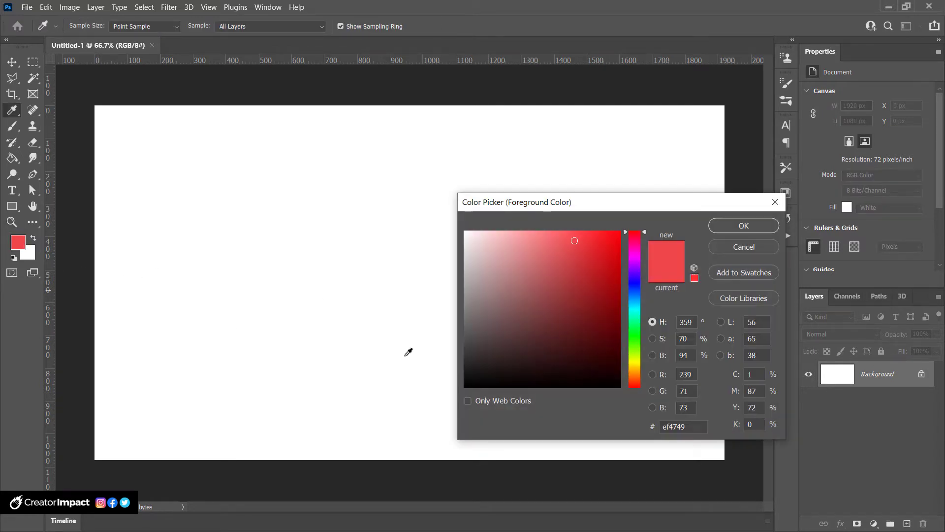
pyautogui.click(683, 426)
pyautogui.write('082457')
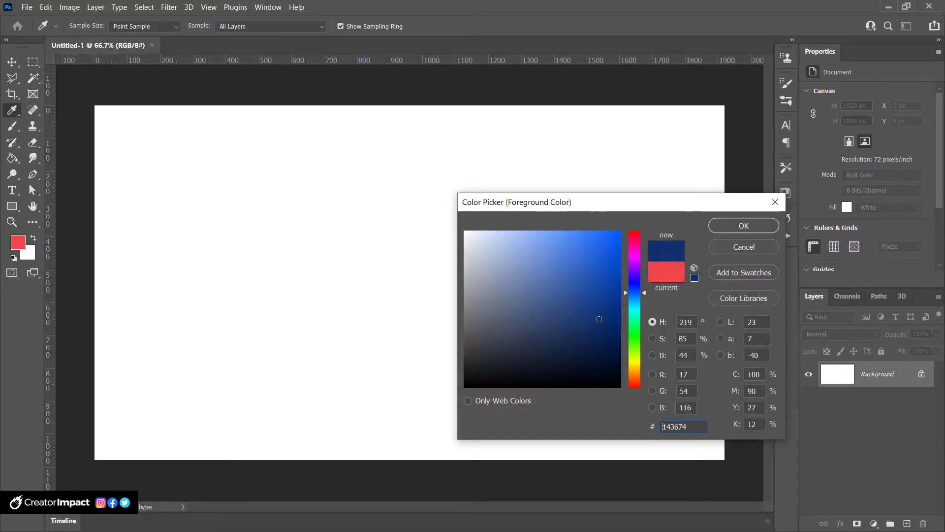
pyautogui.click(744, 226)
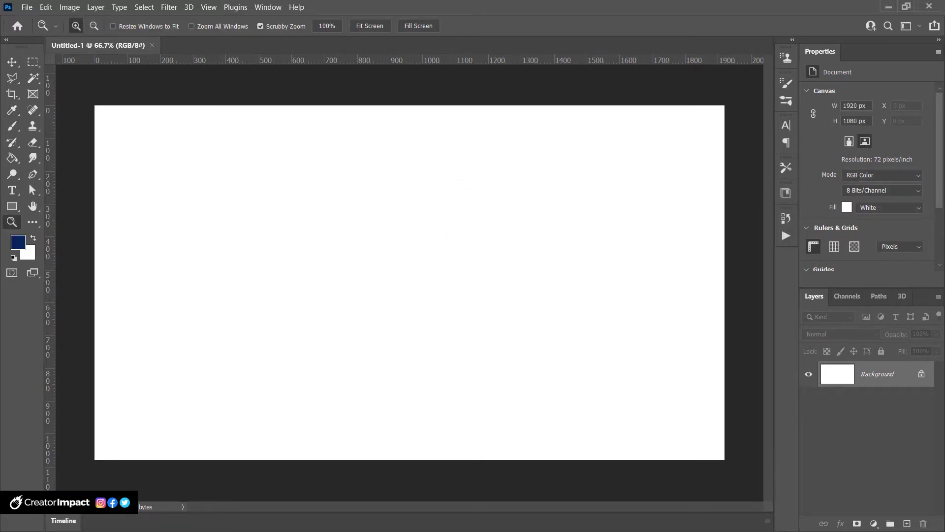
pyautogui.click(11, 159)
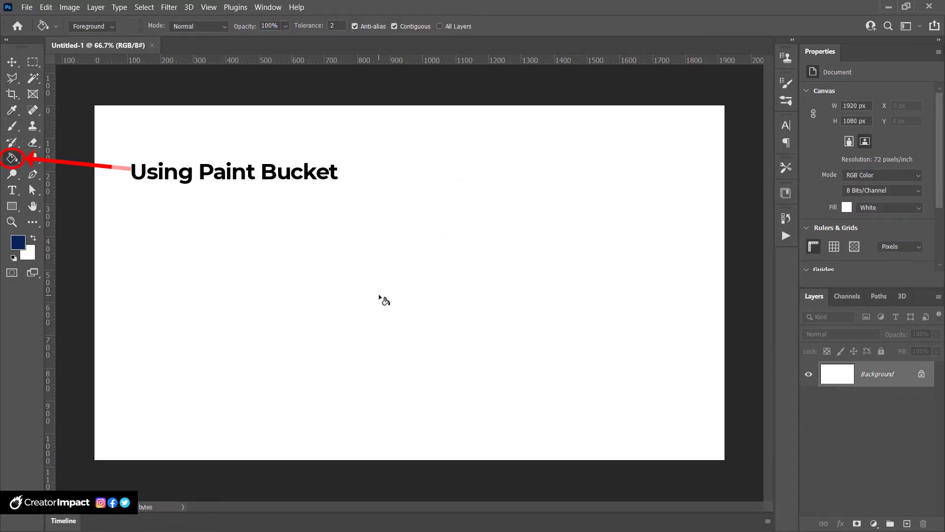
pyautogui.click(383, 299)
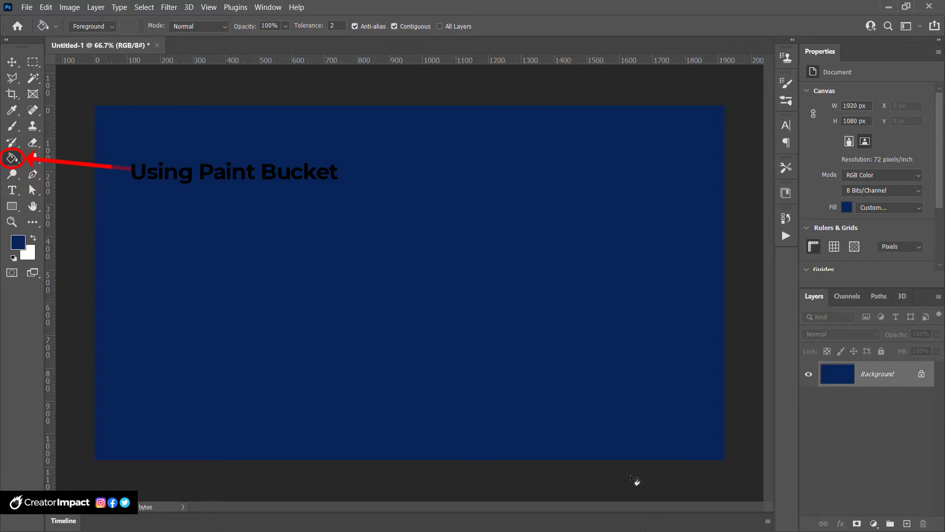
pyautogui.click(26, 7)
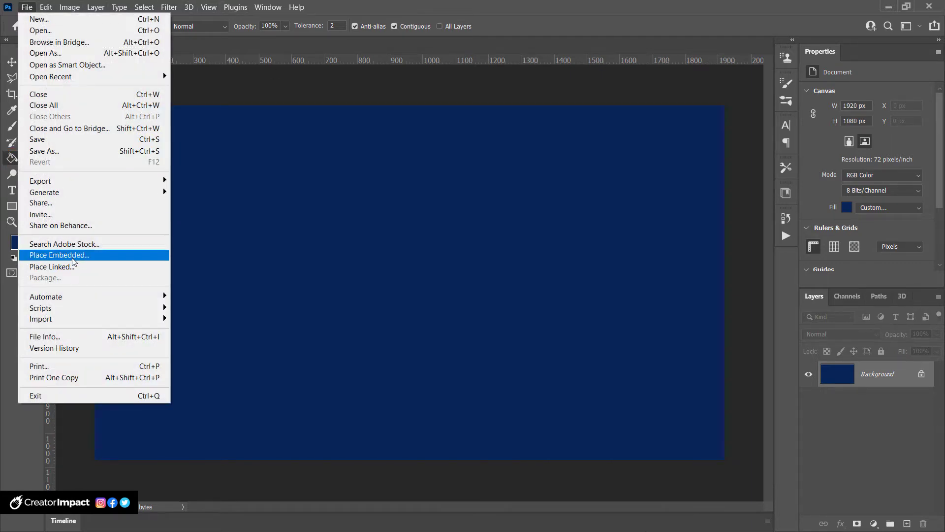
# Step: Embed the toa-heftiba texture, rotate it -90° and scale it to cover the canvas
pyautogui.click(72, 258)
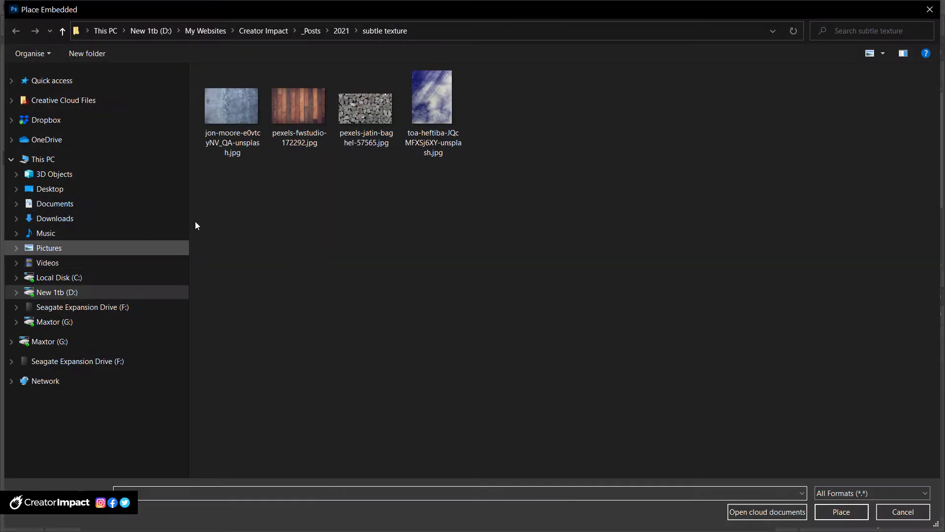
pyautogui.rightClick(266, 211)
pyautogui.moveTo(261, 219)
pyautogui.click(298, 223)
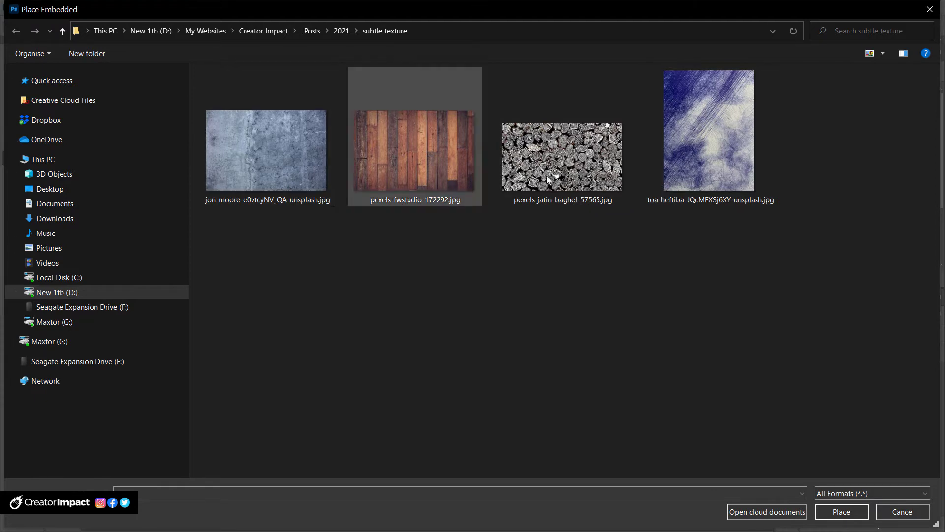
pyautogui.doubleClick(714, 148)
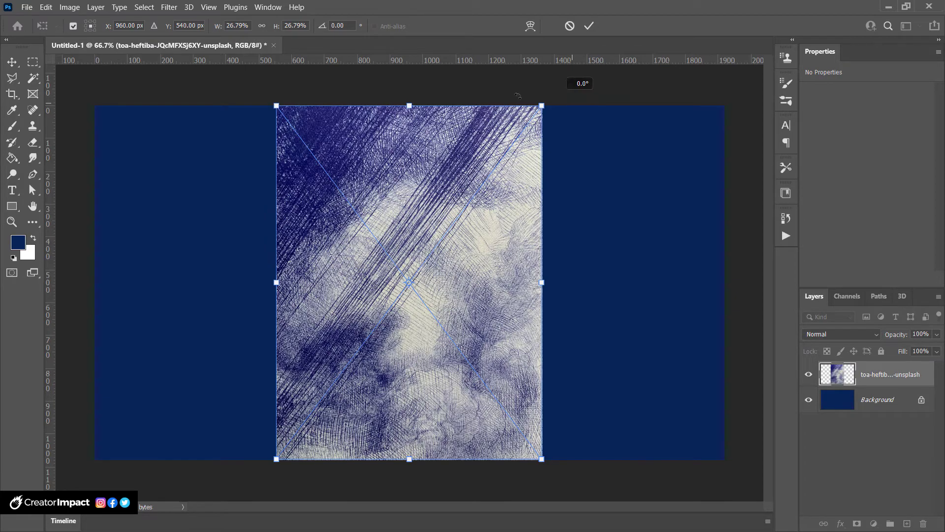
pyautogui.moveTo(585, 86); pyautogui.dragTo(316, 164)
pyautogui.moveTo(587, 149); pyautogui.dragTo(783, 47)
pyautogui.press('Return')
pyautogui.press('g')
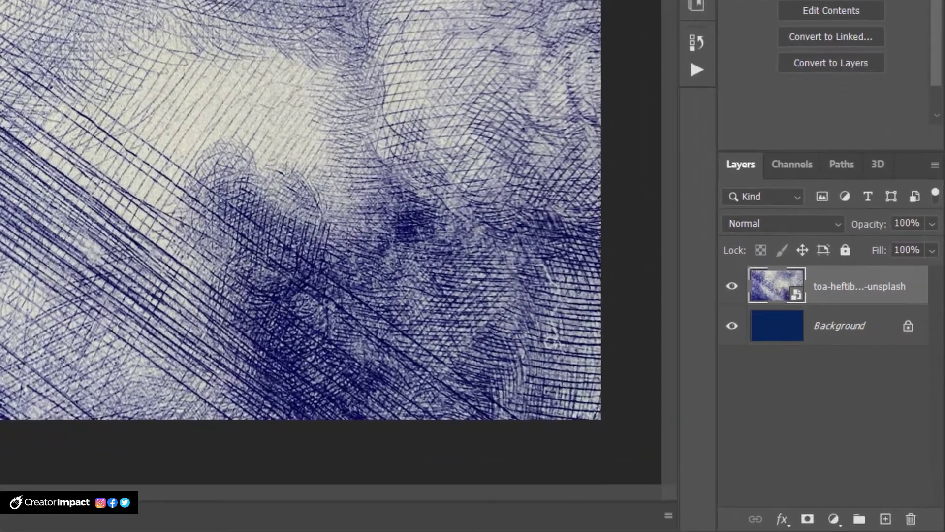
# Step: Try the texture layer in Normal mode at about 12%, then 20% fill
pyautogui.click(790, 221)
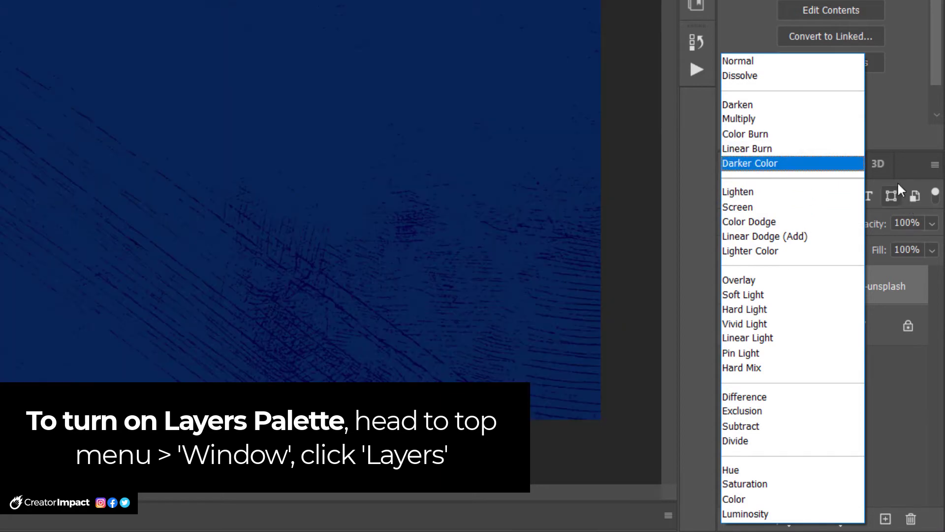
pyautogui.click(907, 162)
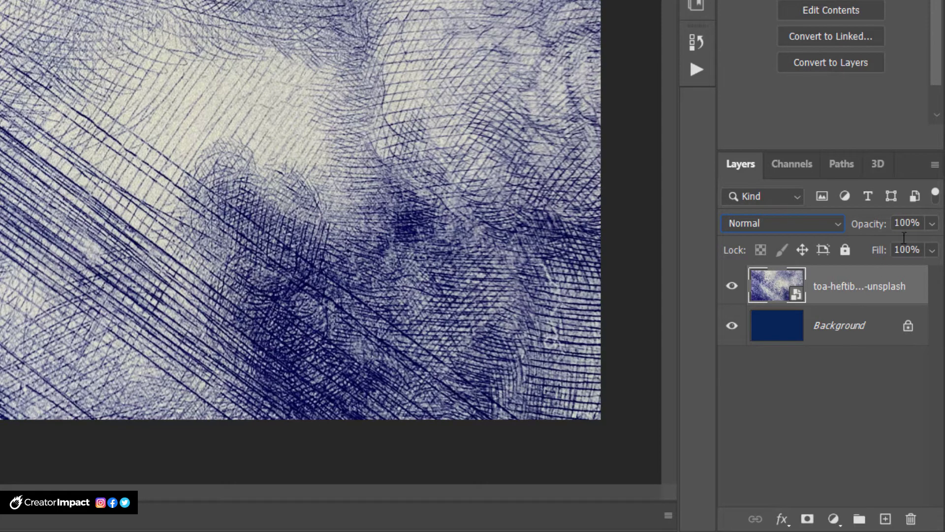
pyautogui.click(932, 251)
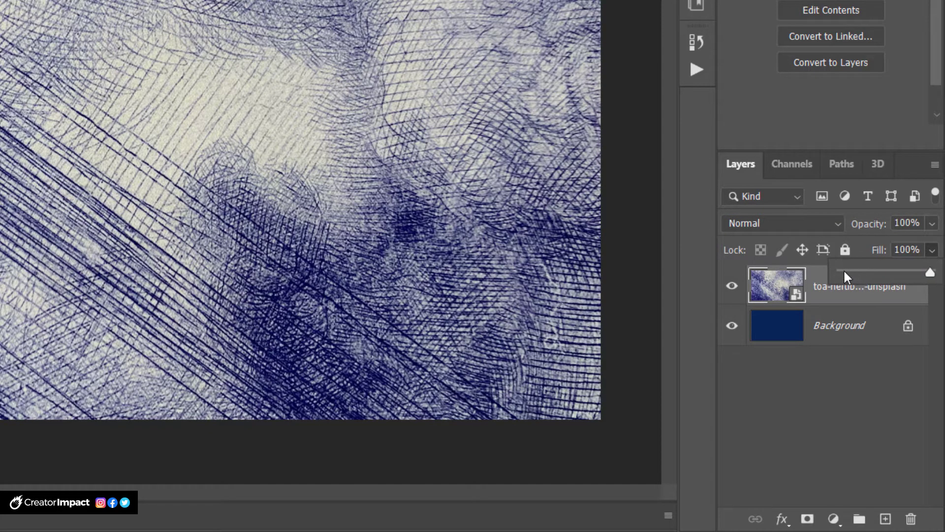
pyautogui.moveTo(843, 268)
pyautogui.mouseDown()
pyautogui.moveTo(855, 267)
pyautogui.moveTo(853, 275)
pyautogui.mouseUp()
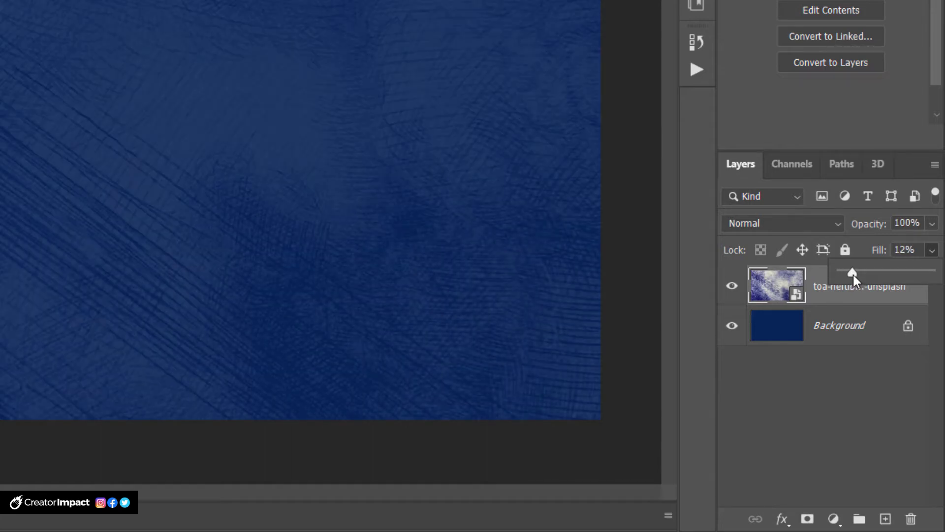
pyautogui.click(834, 301)
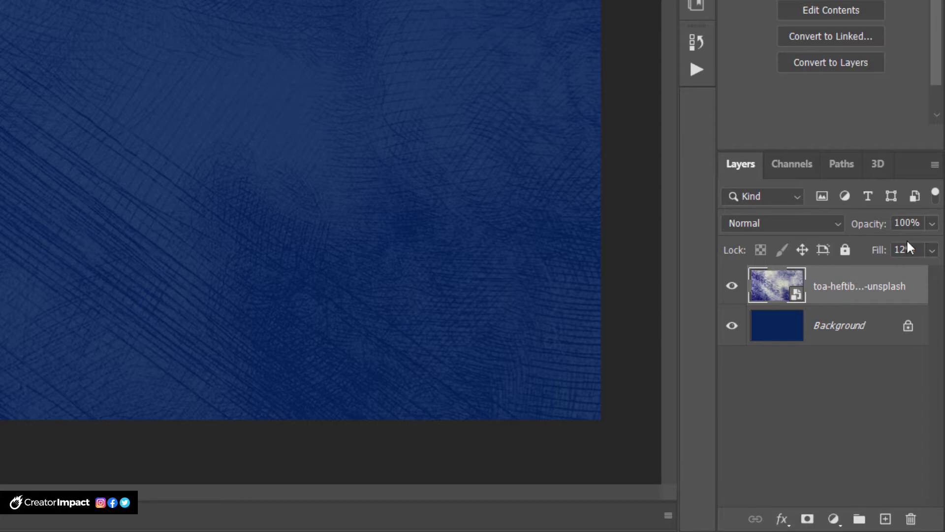
pyautogui.click(932, 250)
pyautogui.moveTo(855, 273); pyautogui.dragTo(859, 272)
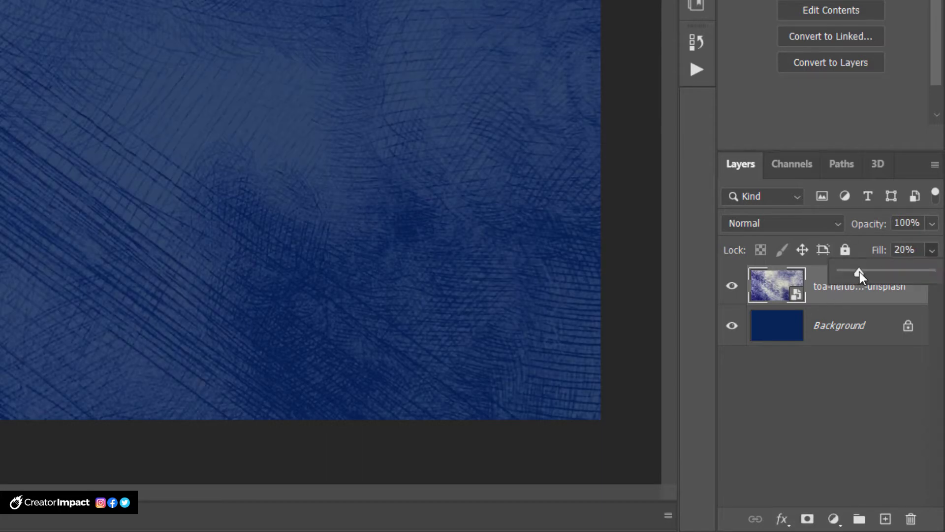
# Step: After trying Color Dodge at 71%, set the texture to Color Burn at 30% fill
pyautogui.click(801, 224)
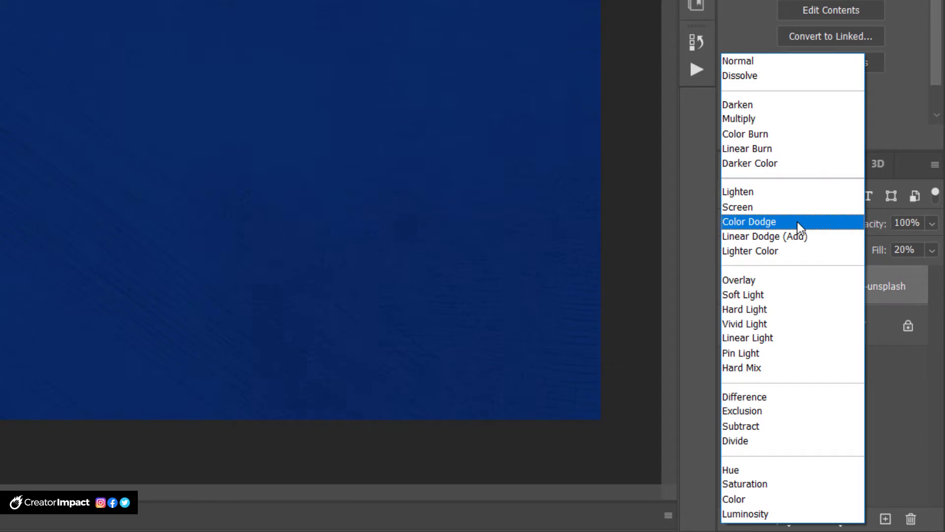
pyautogui.click(797, 221)
pyautogui.click(932, 250)
pyautogui.moveTo(859, 272); pyautogui.dragTo(902, 274)
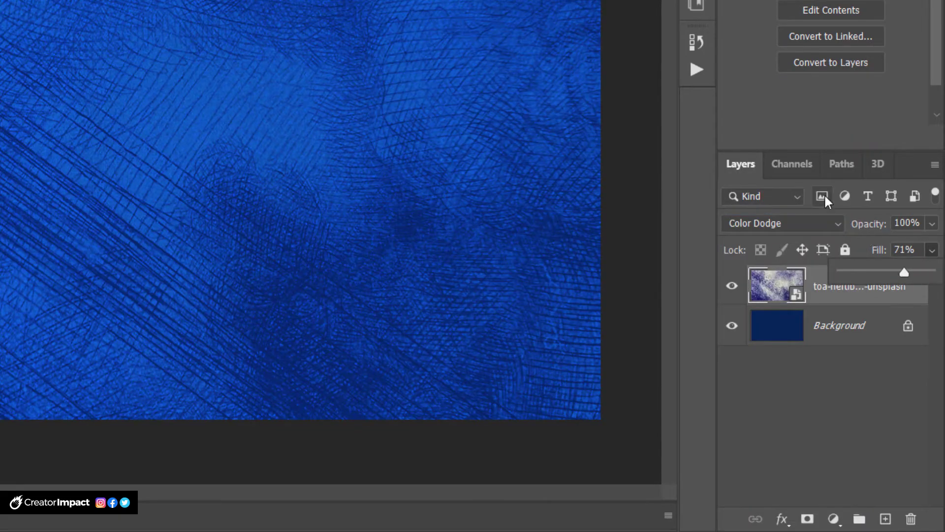
pyautogui.click(814, 225)
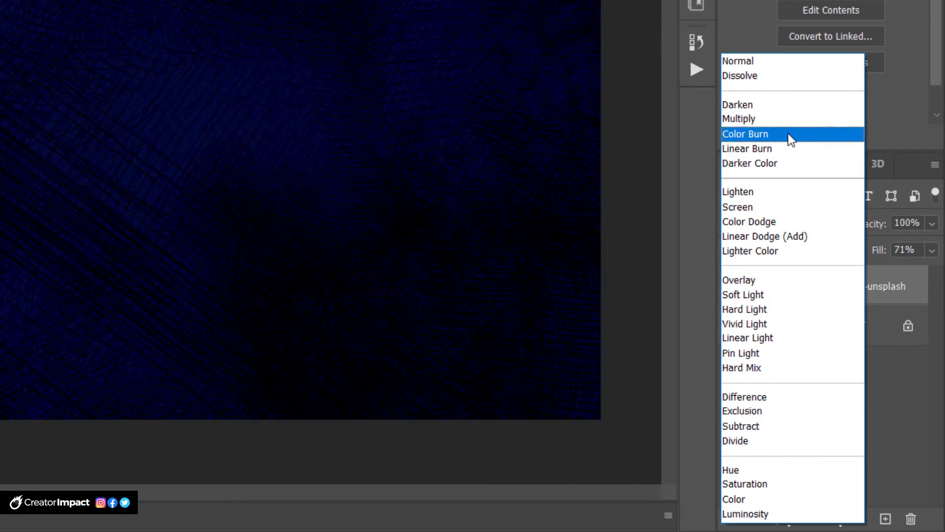
pyautogui.click(787, 134)
pyautogui.moveTo(933, 251)
pyautogui.mouseDown()
pyautogui.moveTo(918, 273)
pyautogui.moveTo(870, 274)
pyautogui.mouseUp()
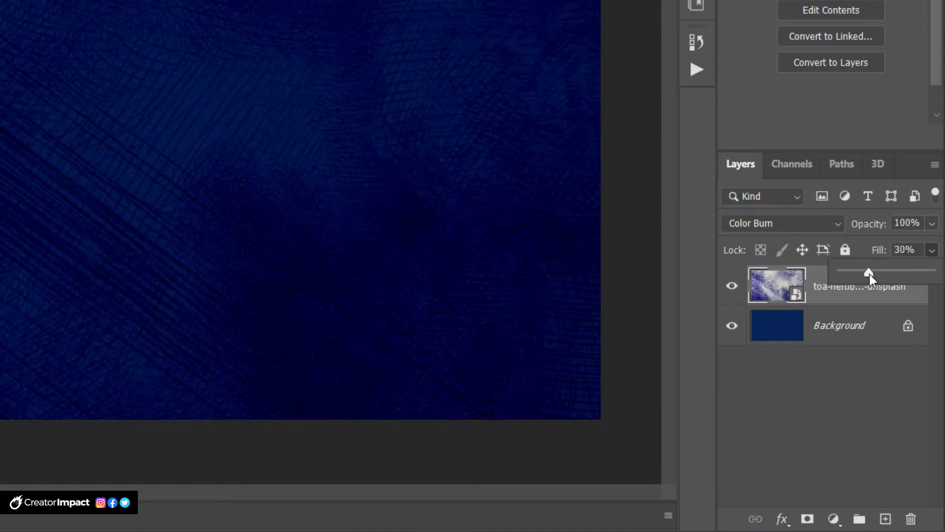
pyautogui.click(811, 223)
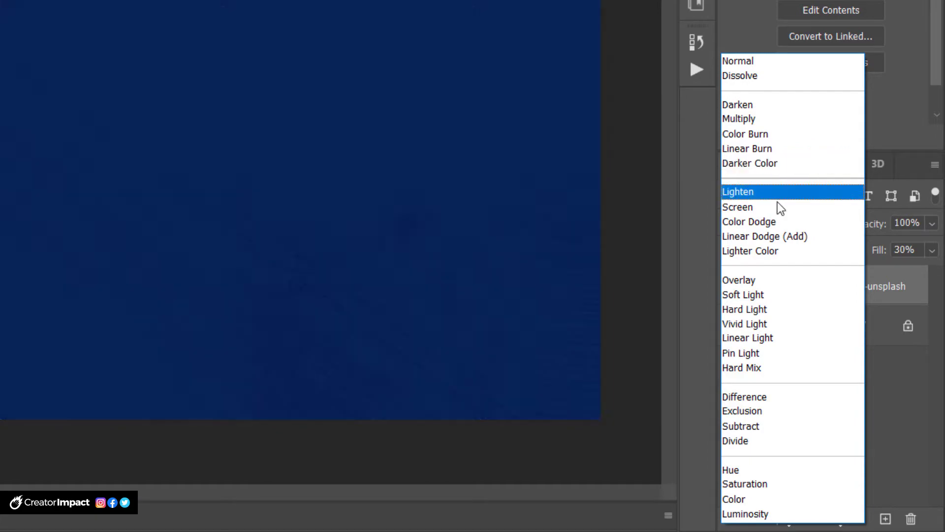
pyautogui.press('Escape')
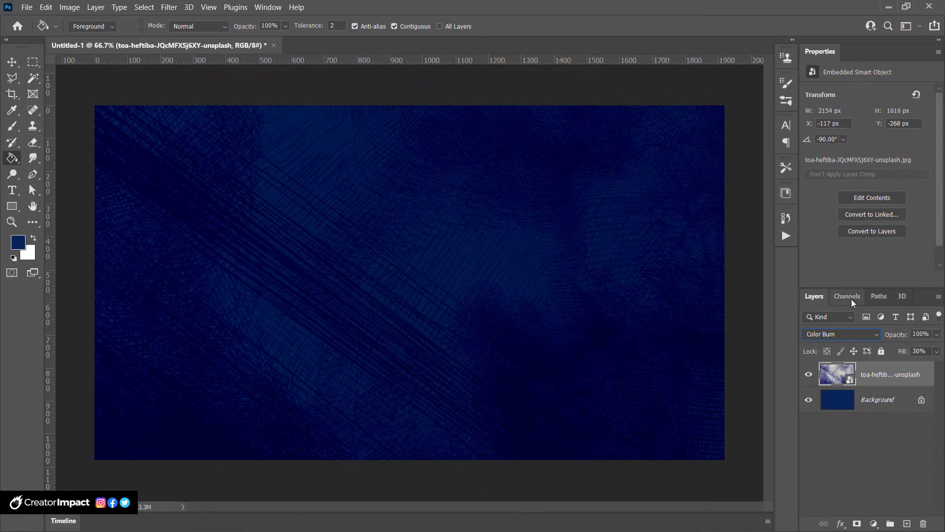
# Step: Embed the jon-moore concrete texture as a new layer and lower its fill to 14%
pyautogui.click(27, 7)
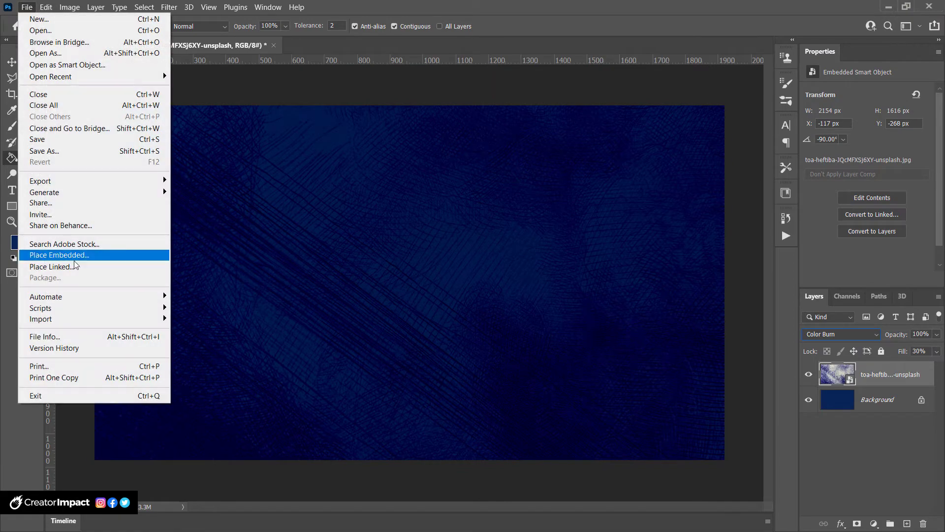
pyautogui.click(74, 255)
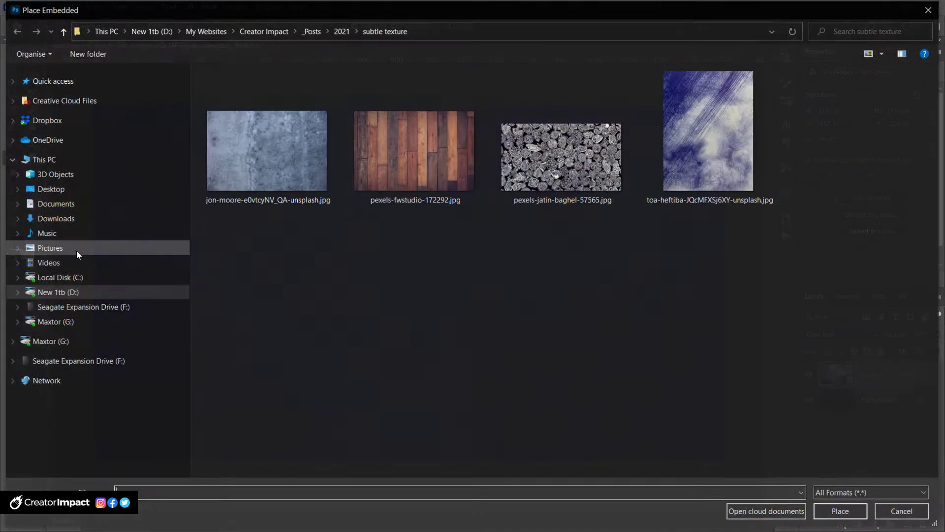
pyautogui.doubleClick(247, 169)
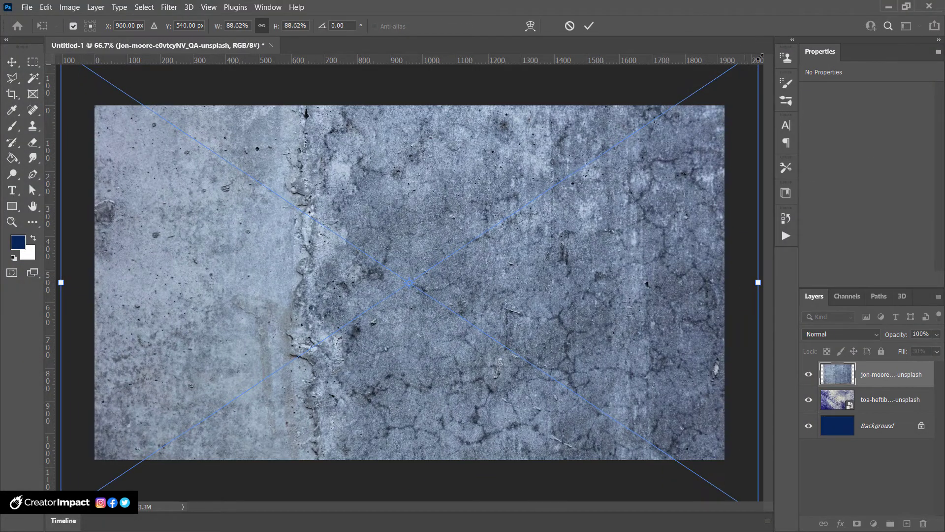
pyautogui.press('Return')
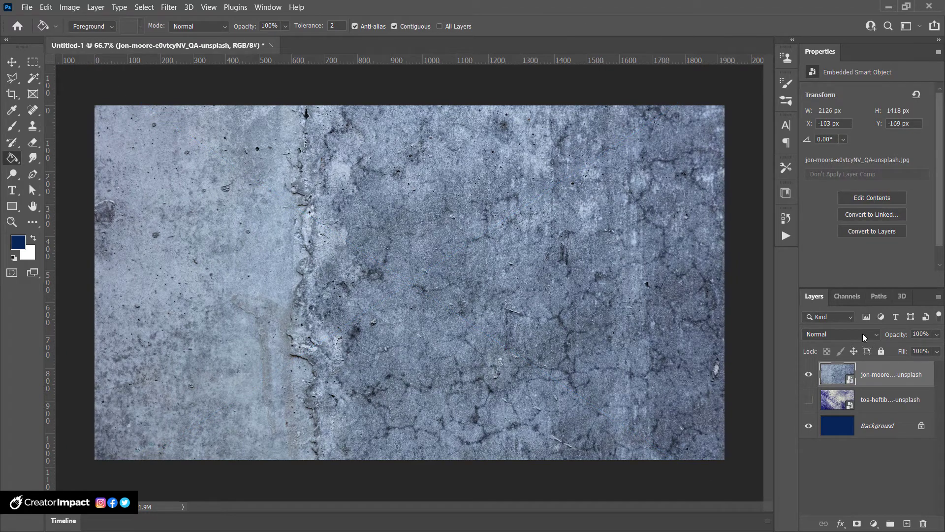
pyautogui.click(937, 351)
pyautogui.moveTo(883, 369); pyautogui.dragTo(886, 368)
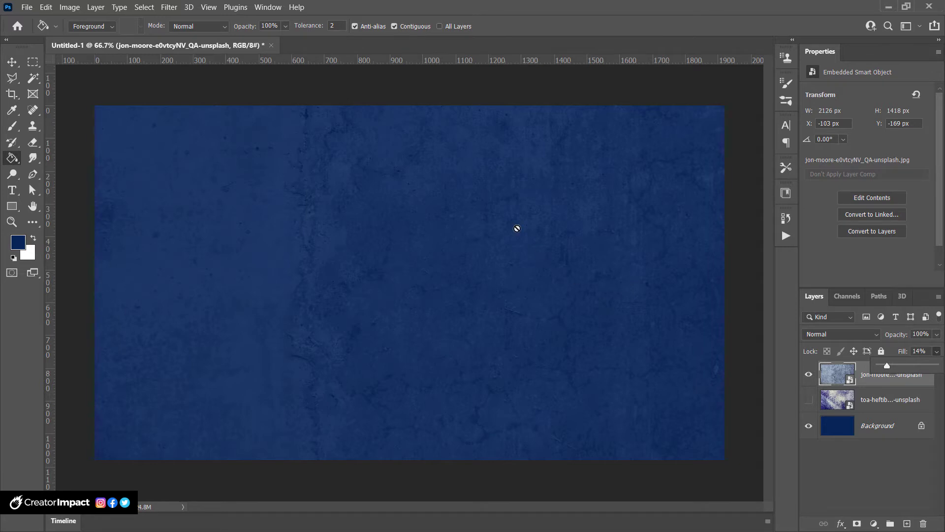
pyautogui.click(27, 8)
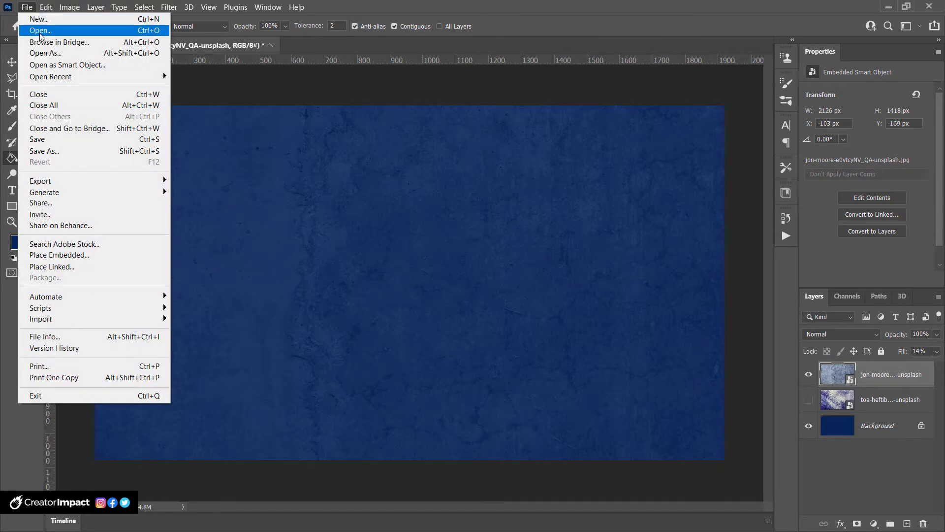
# Step: Embed the pexels-fwstudio wood texture to cover the canvas, hide the concrete layer, set fill 32%
pyautogui.click(79, 255)
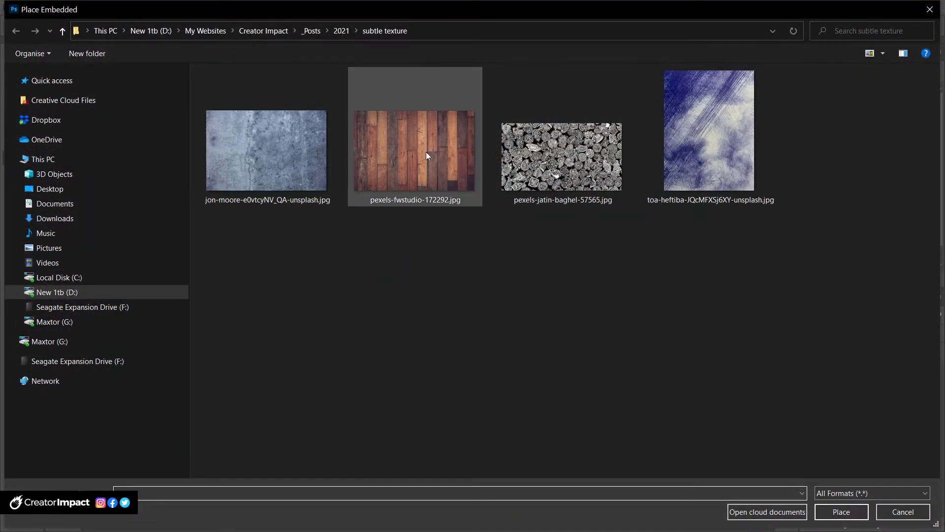
pyautogui.doubleClick(395, 132)
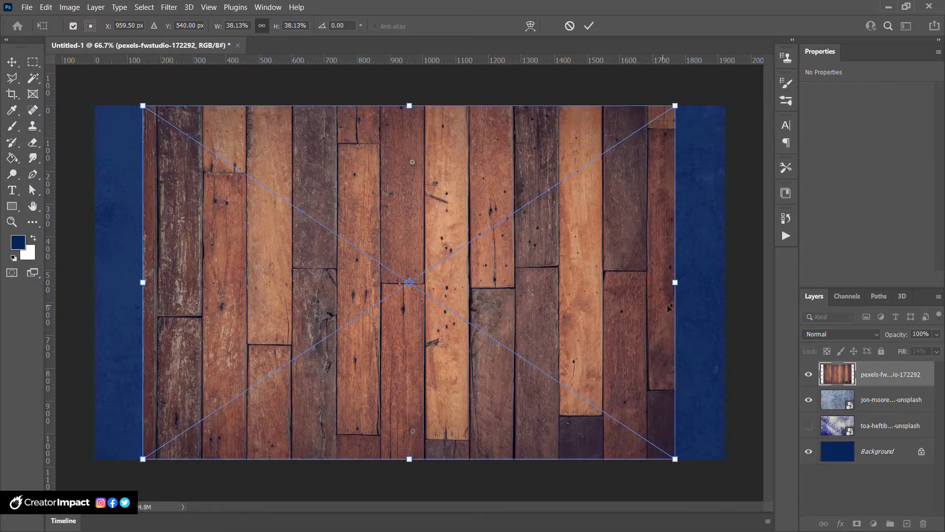
pyautogui.moveTo(675, 105); pyautogui.dragTo(734, 69)
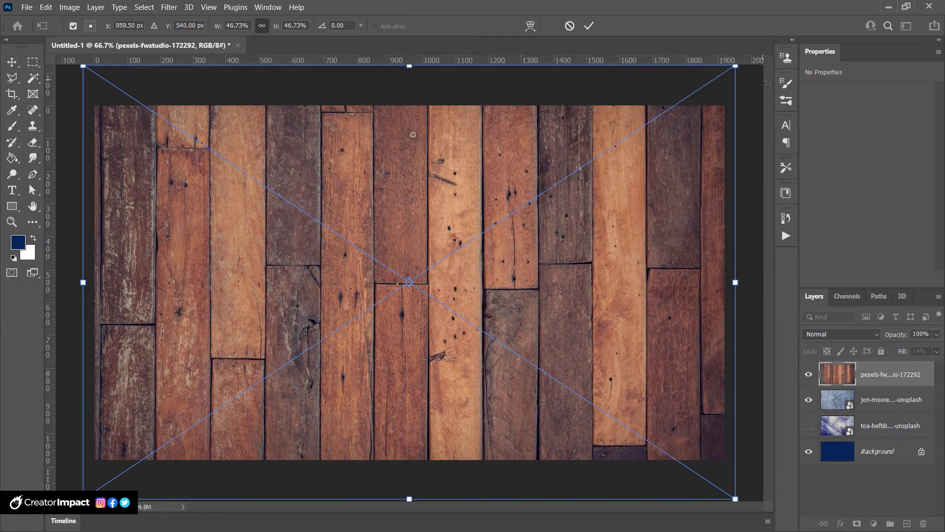
pyautogui.press('Return')
pyautogui.click(809, 401)
pyautogui.click(936, 351)
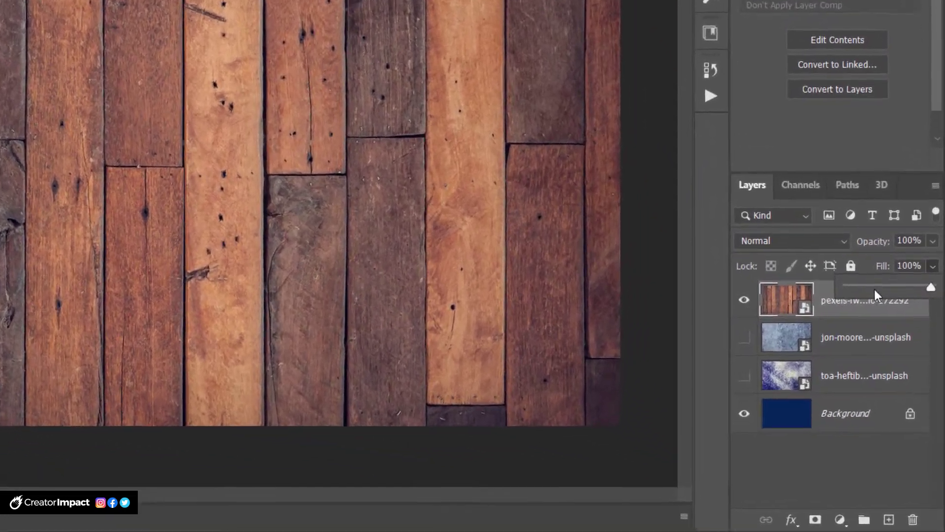
pyautogui.moveTo(897, 369); pyautogui.dragTo(897, 367)
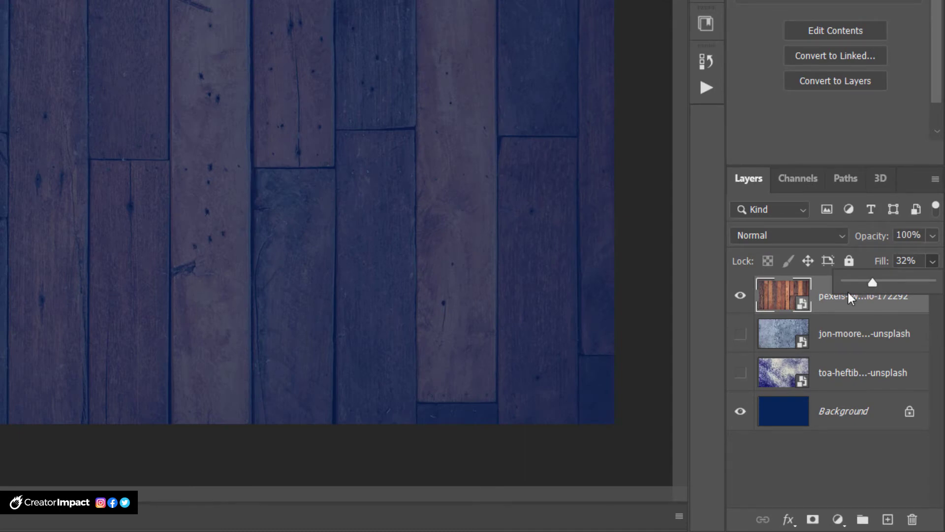
# Step: Try Hue/Saturation on Background (hue -180, lightness -27, saturation +3), then cancel it
pyautogui.click(797, 404)
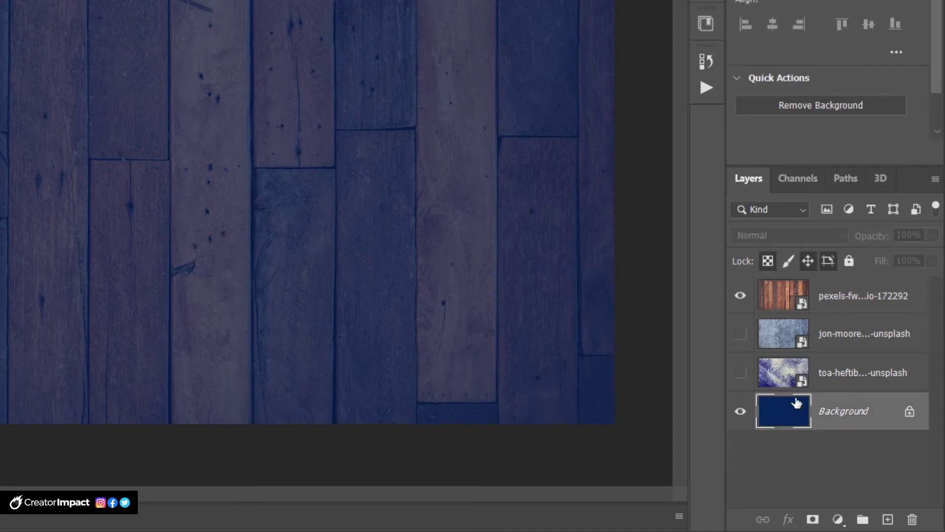
pyautogui.hotkey('ctrl', 'u')
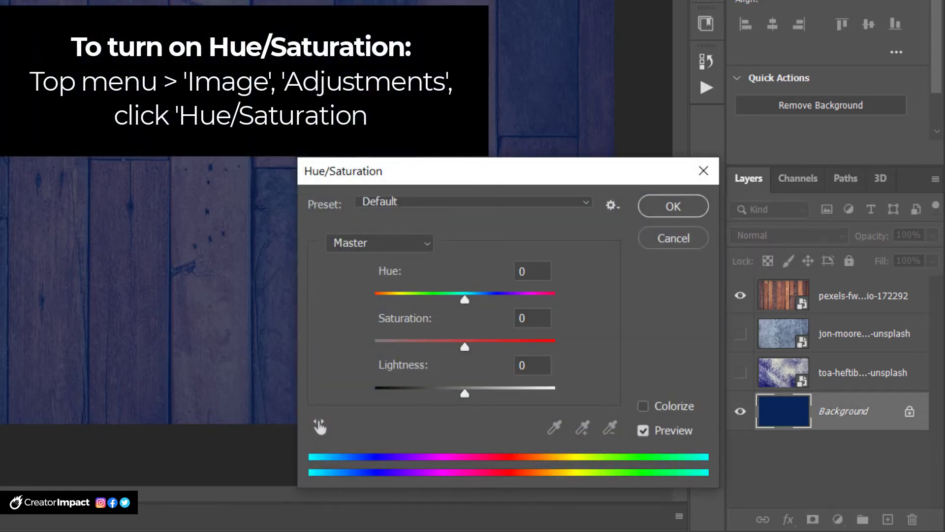
pyautogui.moveTo(464, 299); pyautogui.dragTo(375, 303)
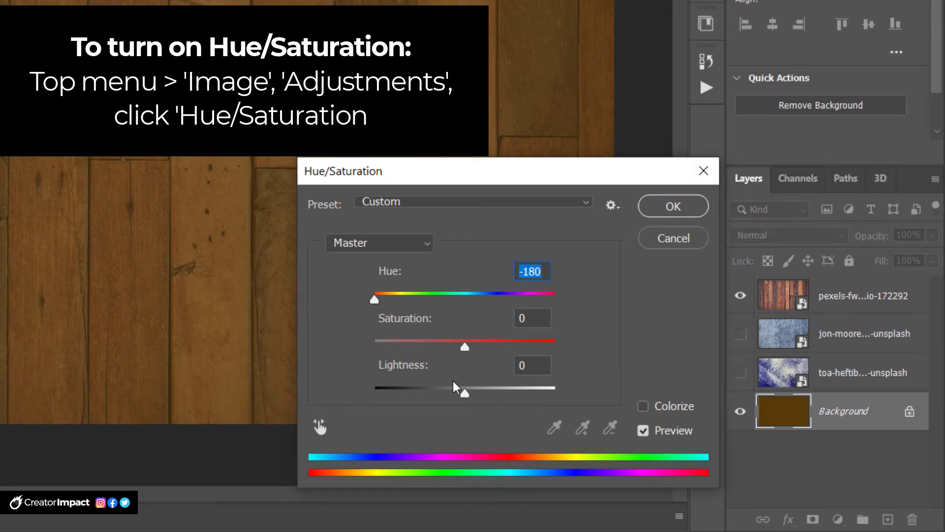
pyautogui.moveTo(462, 390); pyautogui.dragTo(442, 390)
pyautogui.moveTo(468, 347)
pyautogui.mouseDown()
pyautogui.moveTo(479, 347)
pyautogui.moveTo(468, 347)
pyautogui.mouseUp()
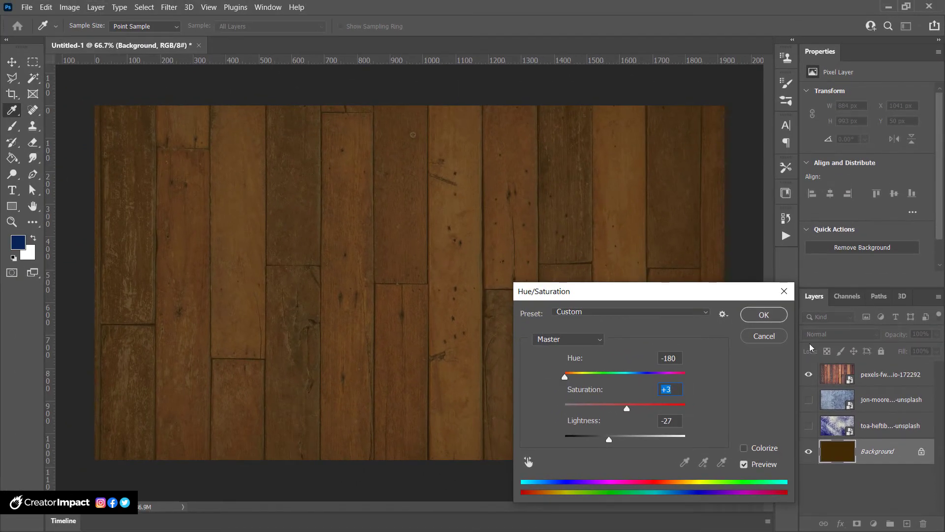
pyautogui.click(764, 336)
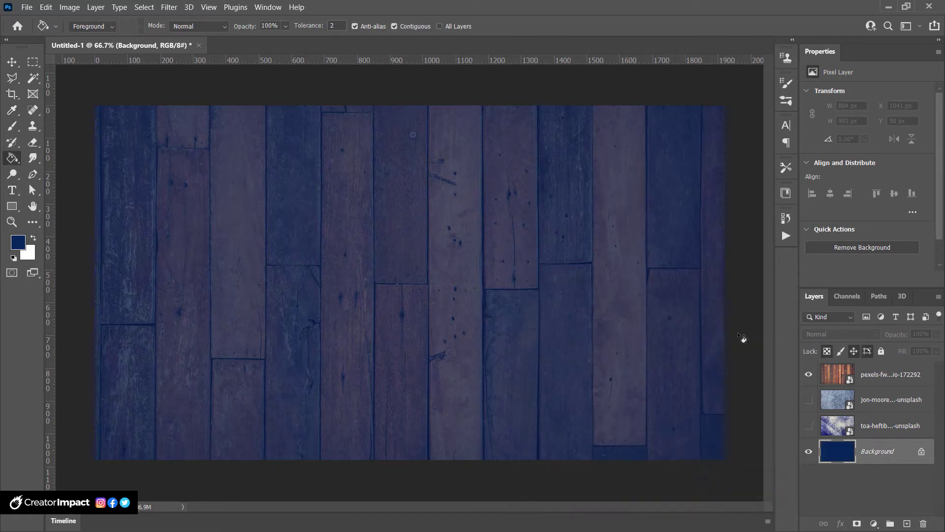
# Step: Set the foreground to dark brown, test a Paint Bucket fill on Background, then undo it
pyautogui.click(19, 243)
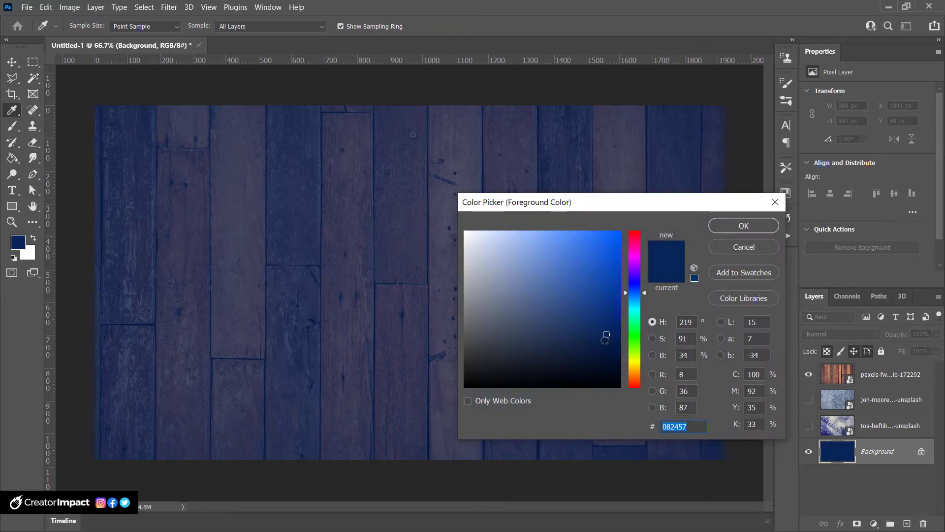
pyautogui.click(638, 383)
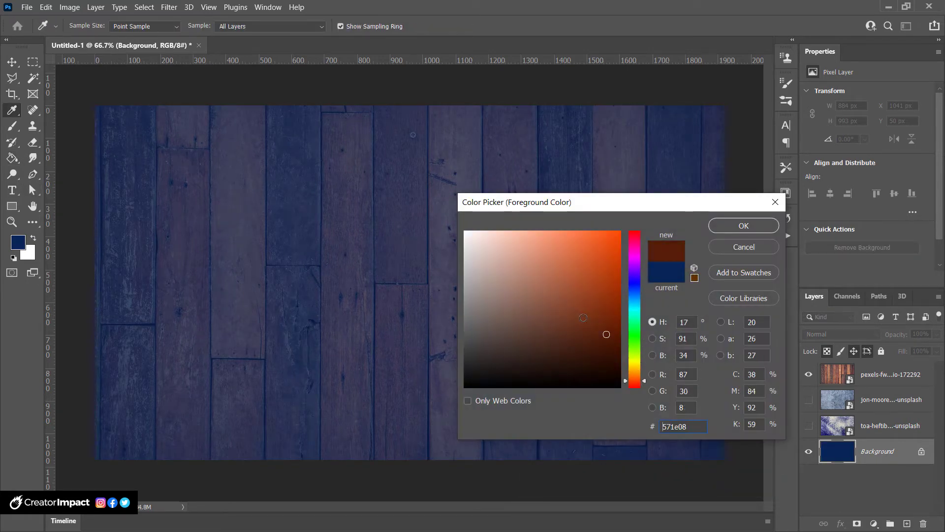
pyautogui.click(742, 225)
pyautogui.click(275, 203)
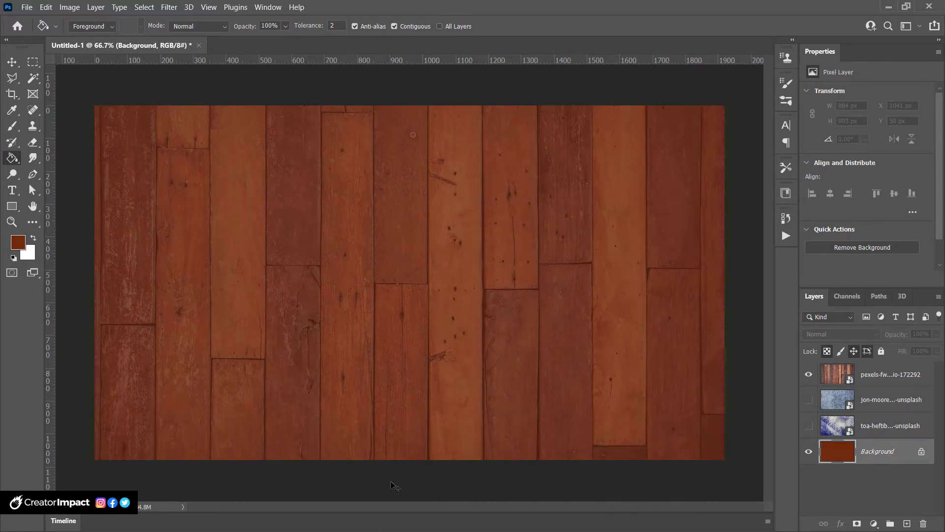
pyautogui.hotkey('ctrl', 'z')
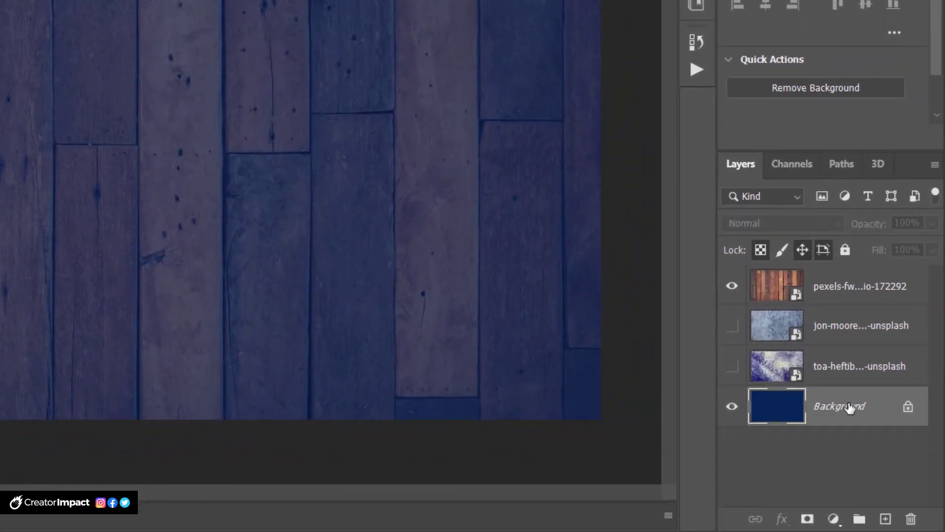
# Step: Duplicate the Background layer, move the copy to the top, and set it to Color mode
pyautogui.moveTo(864, 406); pyautogui.dragTo(886, 521)
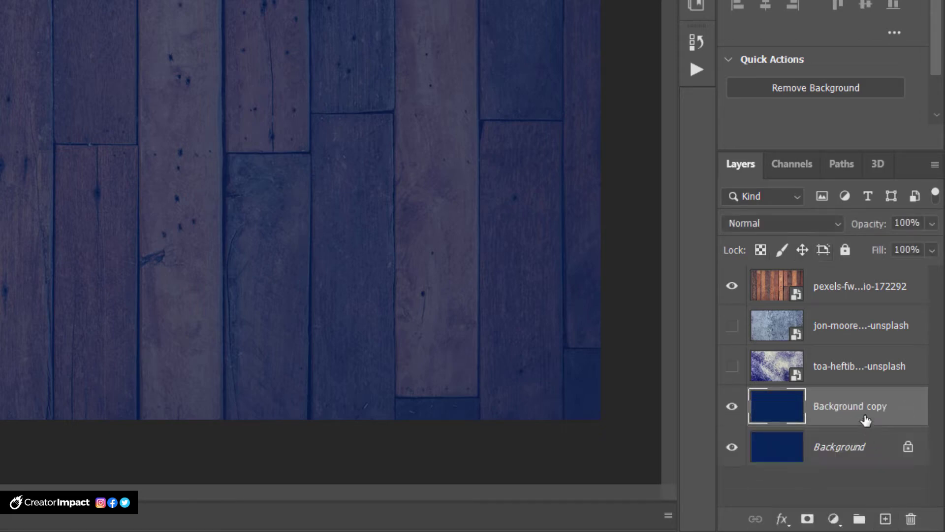
pyautogui.moveTo(865, 417); pyautogui.dragTo(862, 273)
pyautogui.moveTo(862, 272); pyautogui.dragTo(863, 271)
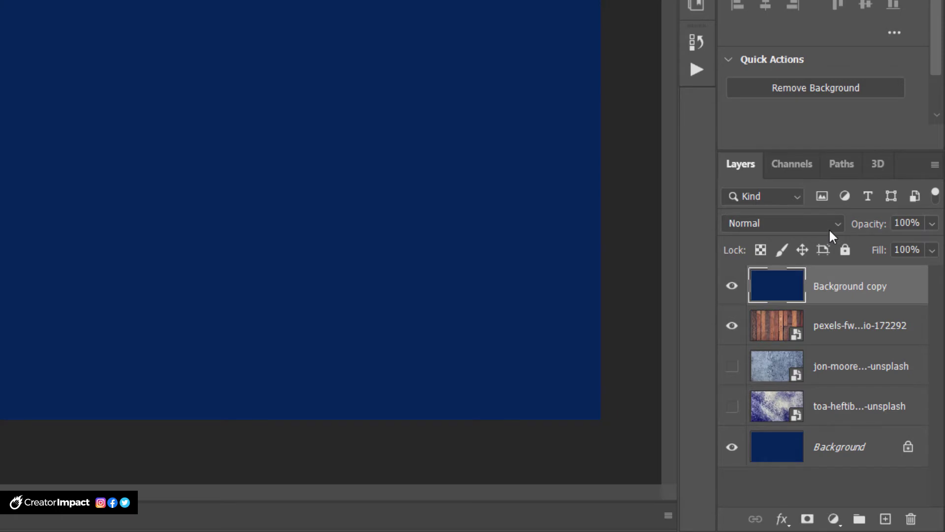
pyautogui.click(814, 223)
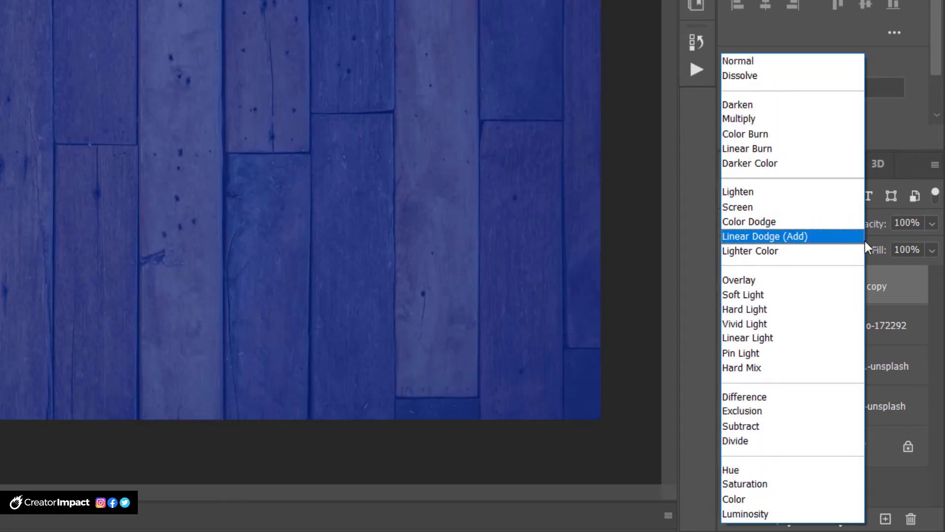
pyautogui.click(791, 218)
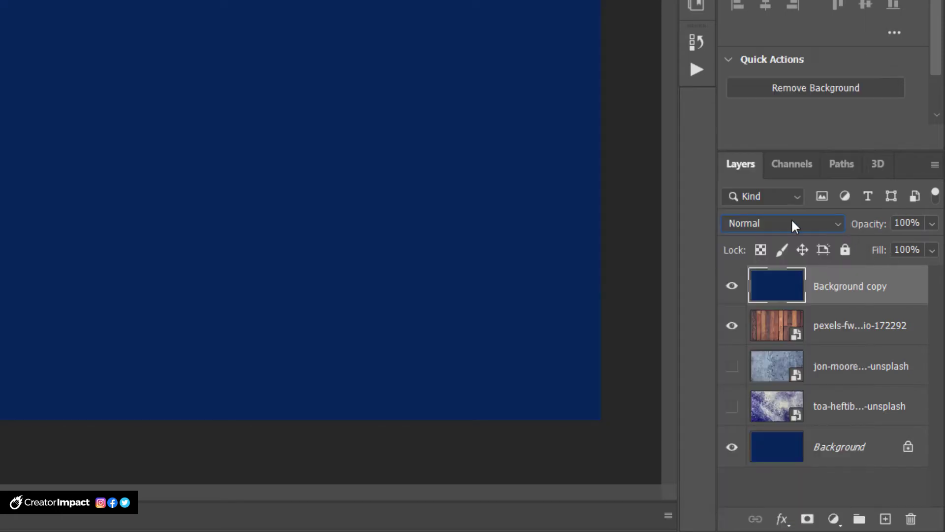
pyautogui.click(799, 220)
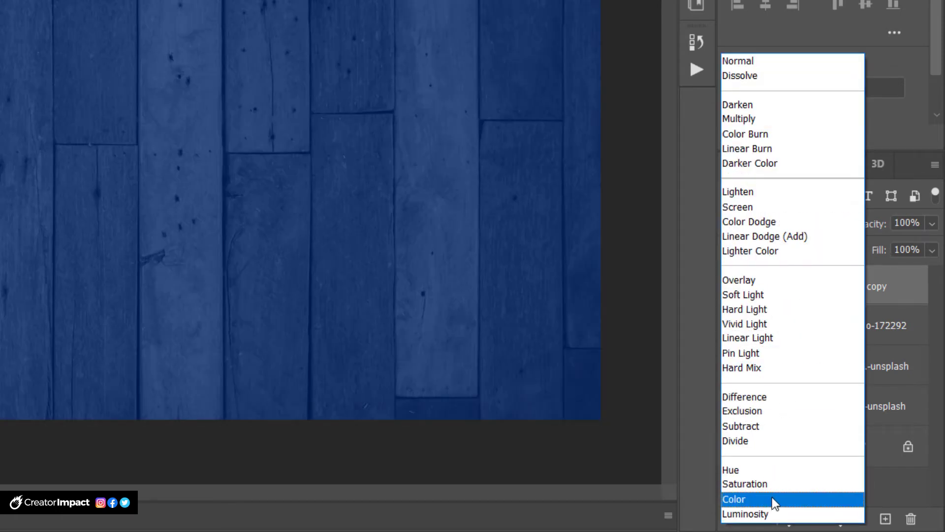
pyautogui.click(776, 501)
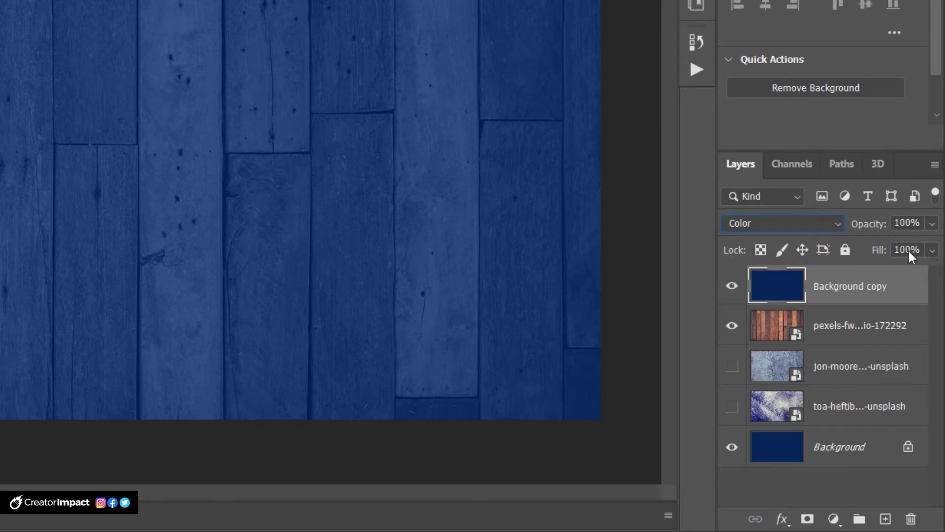
# Step: Lower Background copy's fill to 48%, then hide it and the wood layer
pyautogui.click(932, 251)
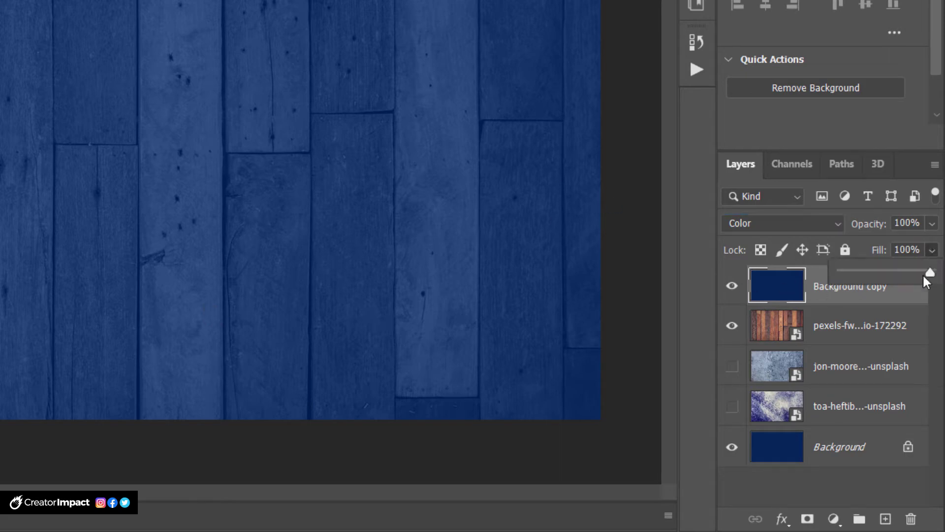
pyautogui.moveTo(928, 282); pyautogui.dragTo(925, 278)
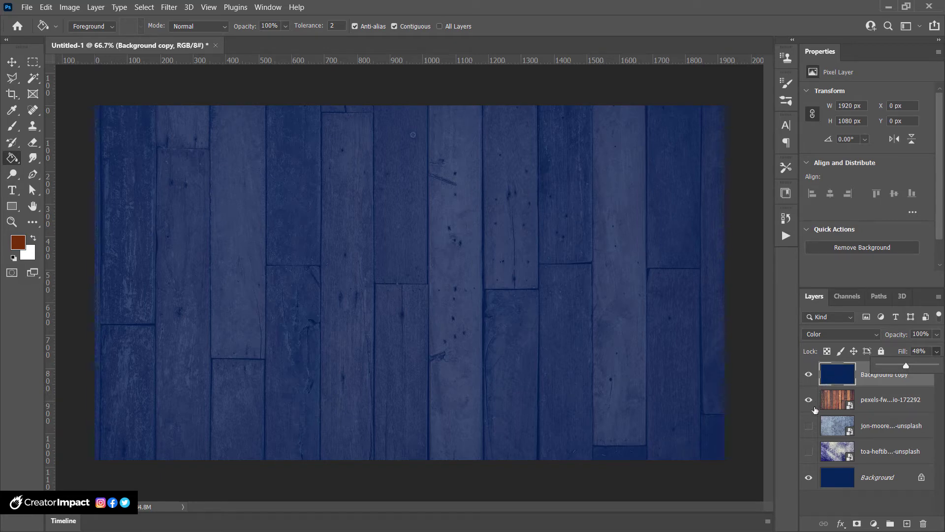
pyautogui.click(809, 399)
pyautogui.click(809, 374)
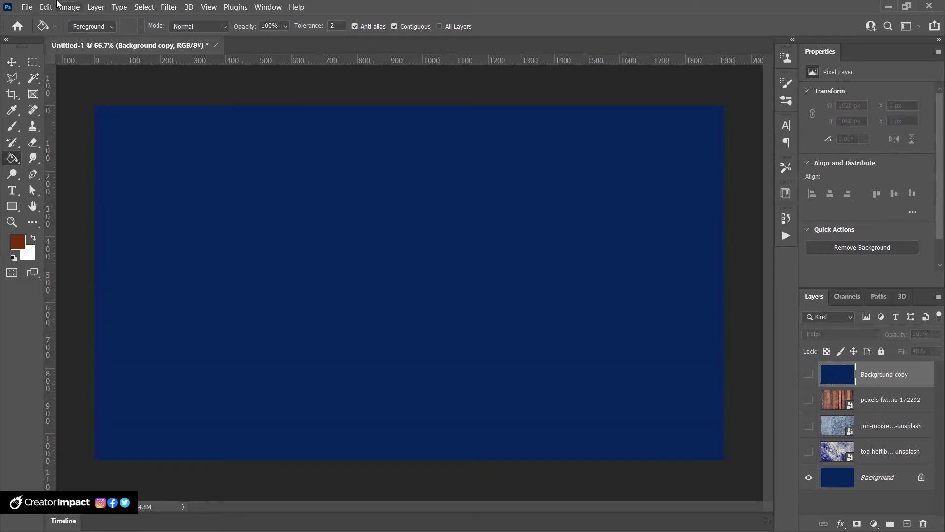
# Step: Embed pexels-jatin-baghel-57565, scale it to cover the canvas, and nudge it into position
pyautogui.click(27, 7)
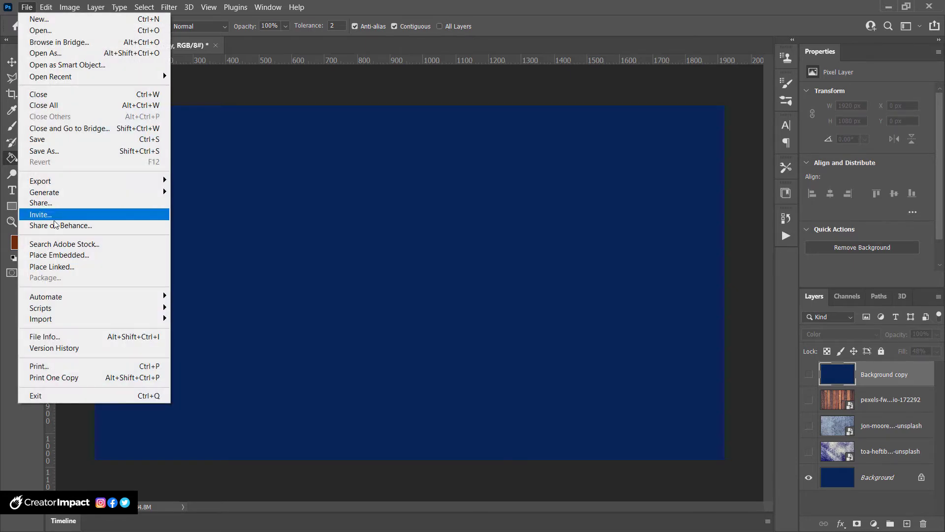
pyautogui.click(62, 257)
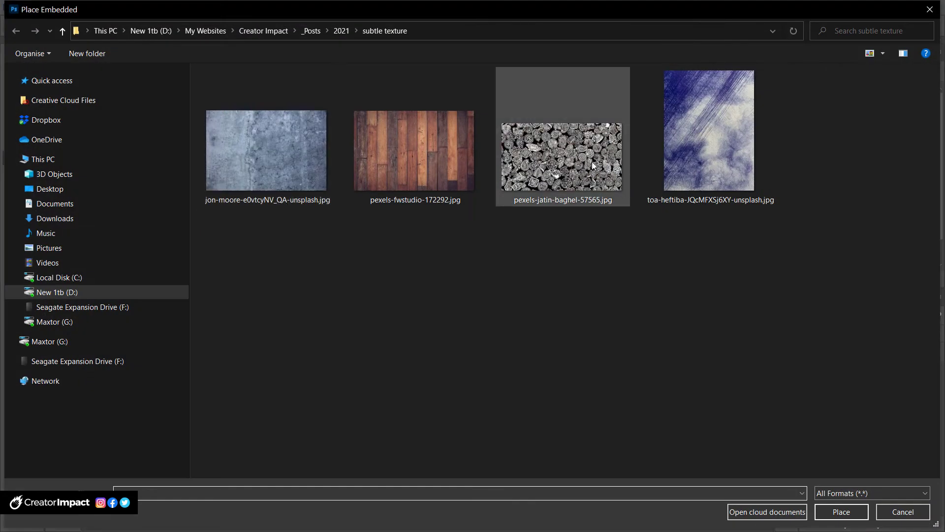
pyautogui.click(564, 143)
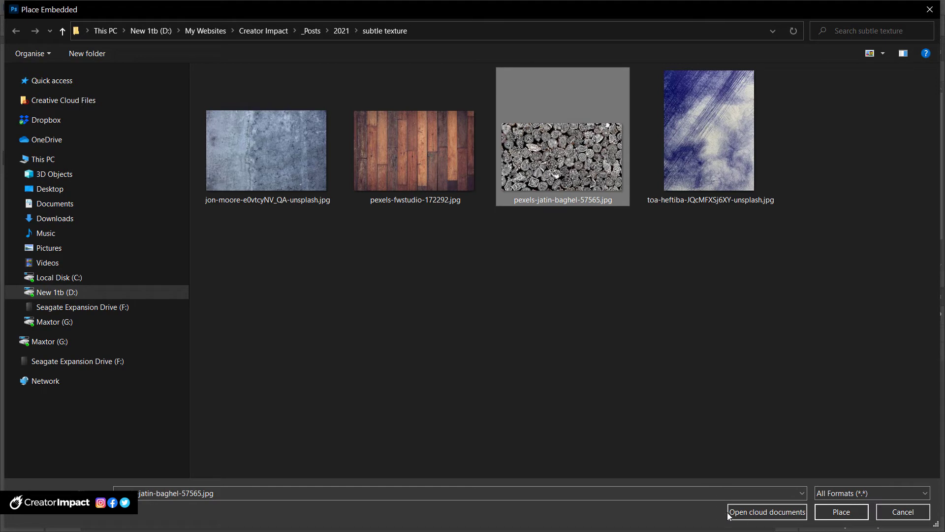
pyautogui.click(839, 513)
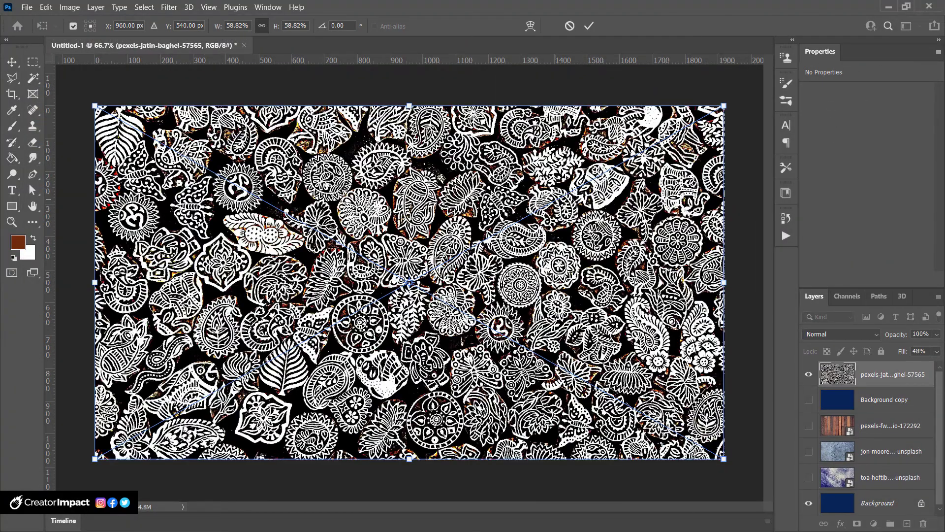
pyautogui.moveTo(724, 106); pyautogui.dragTo(886, 7)
pyautogui.press('Return')
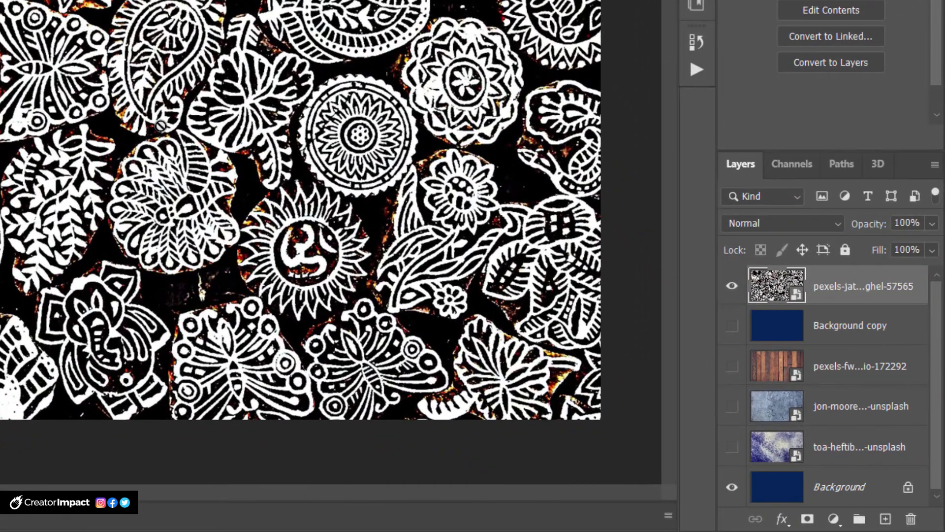
pyautogui.moveTo(431, 272); pyautogui.dragTo(442, 272)
pyautogui.moveTo(160, 127); pyautogui.dragTo(172, 121)
# Step: Set the paisley layer to Screen at 11% fill and zoom in to inspect the pattern
pyautogui.click(771, 229)
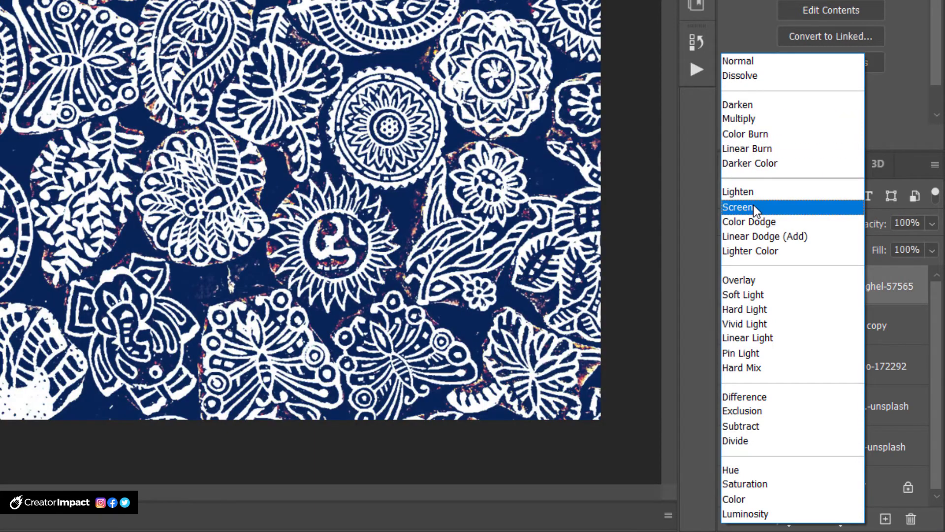
pyautogui.click(753, 205)
pyautogui.moveTo(932, 250); pyautogui.dragTo(851, 276)
pyautogui.click(150, 190)
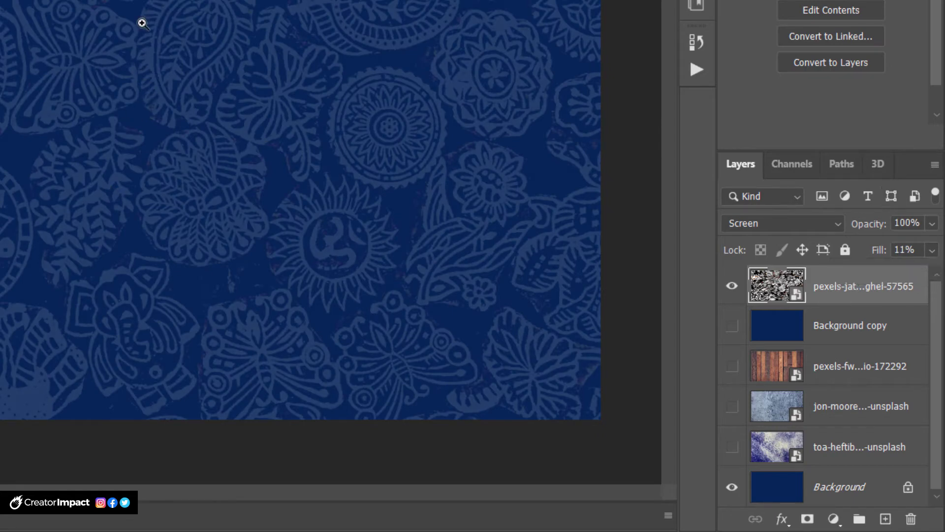
pyautogui.click(141, 22)
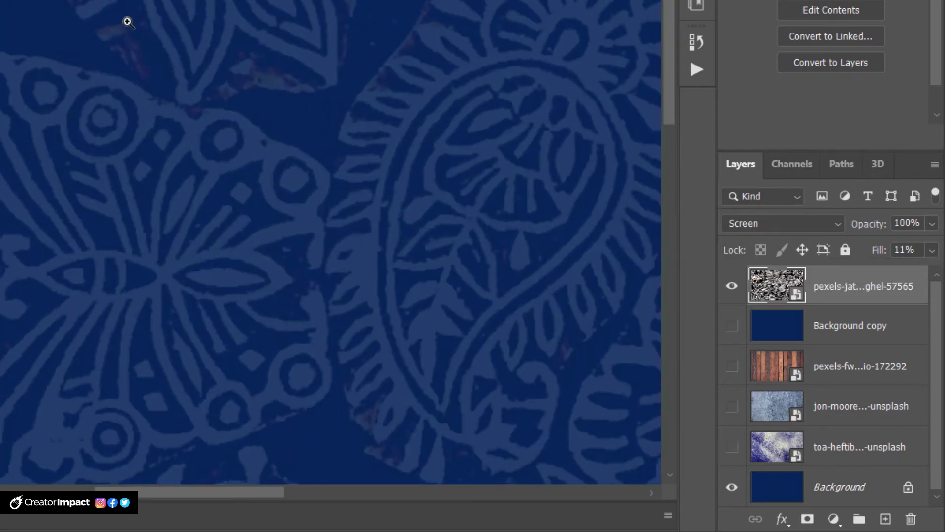
pyautogui.keyDown('alt'); pyautogui.click(163, 46); pyautogui.keyUp('alt')
pyautogui.keyDown('alt'); pyautogui.click(163, 47); pyautogui.keyUp('alt')
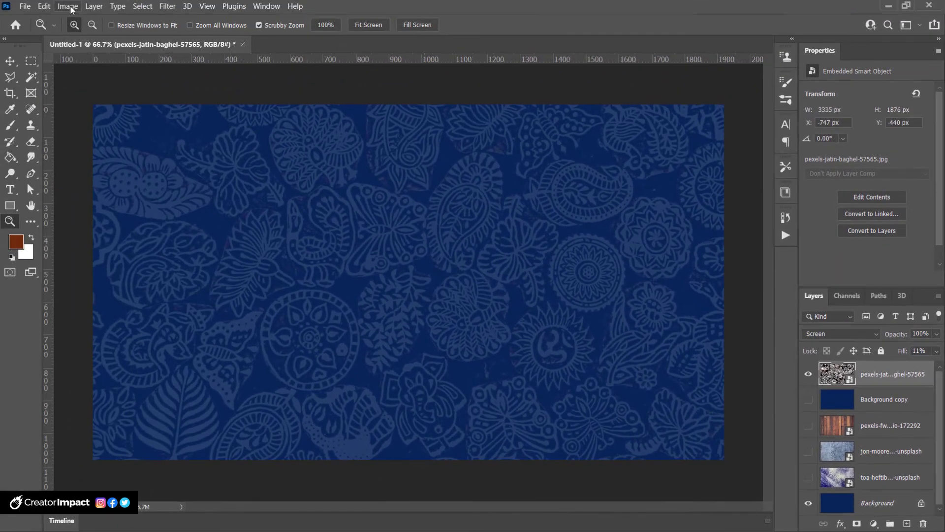
pyautogui.click(69, 7)
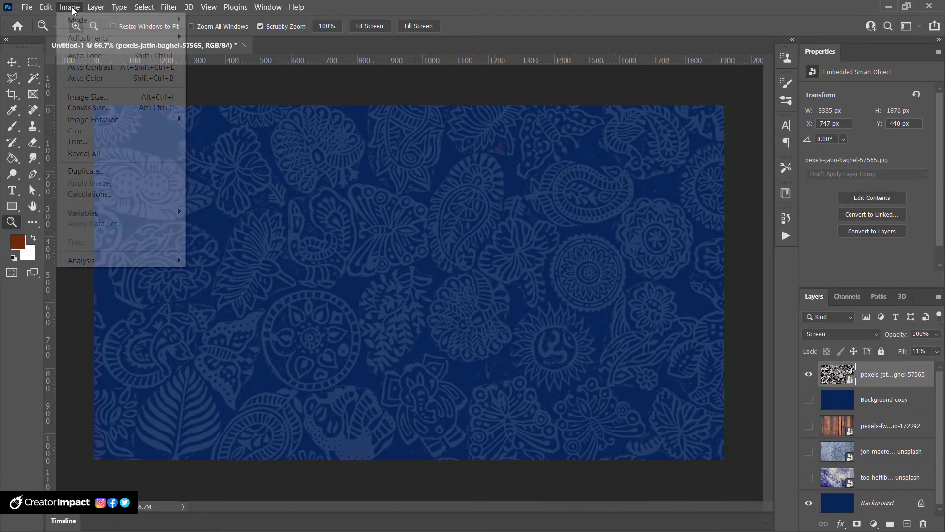
# Step: Add a Curves filter to the paisley layer raising the black point, then zoom into the pattern
pyautogui.moveTo(77, 39)
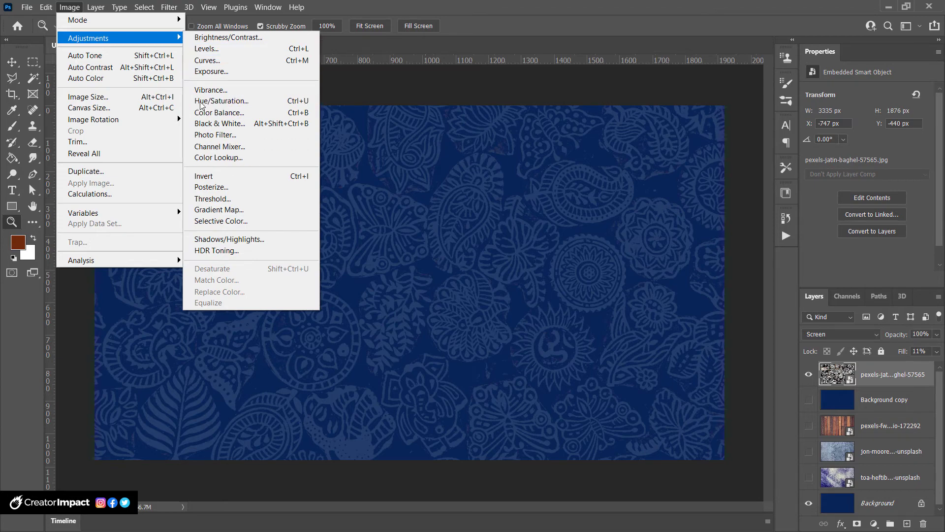
pyautogui.click(200, 64)
pyautogui.moveTo(299, 111); pyautogui.dragTo(697, 165)
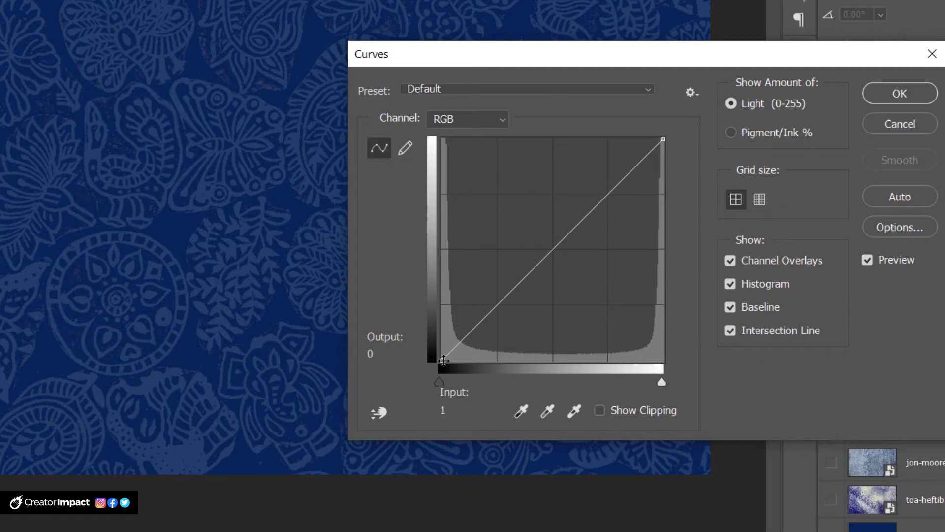
pyautogui.moveTo(444, 360); pyautogui.dragTo(551, 368)
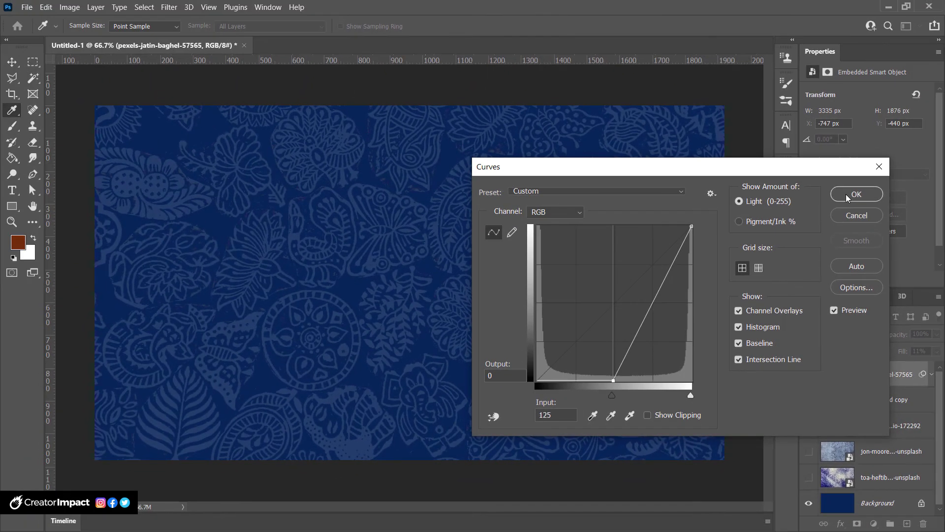
pyautogui.click(848, 197)
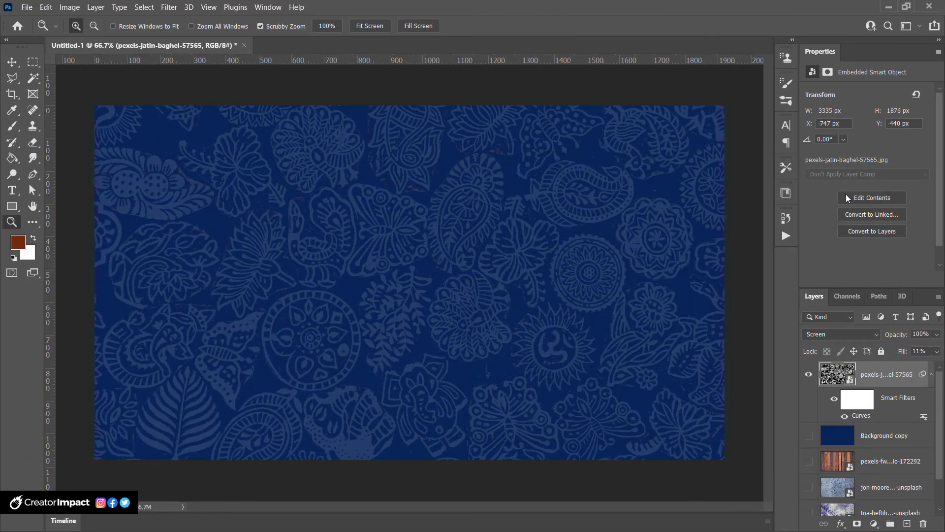
pyautogui.moveTo(393, 188); pyautogui.dragTo(506, 225)
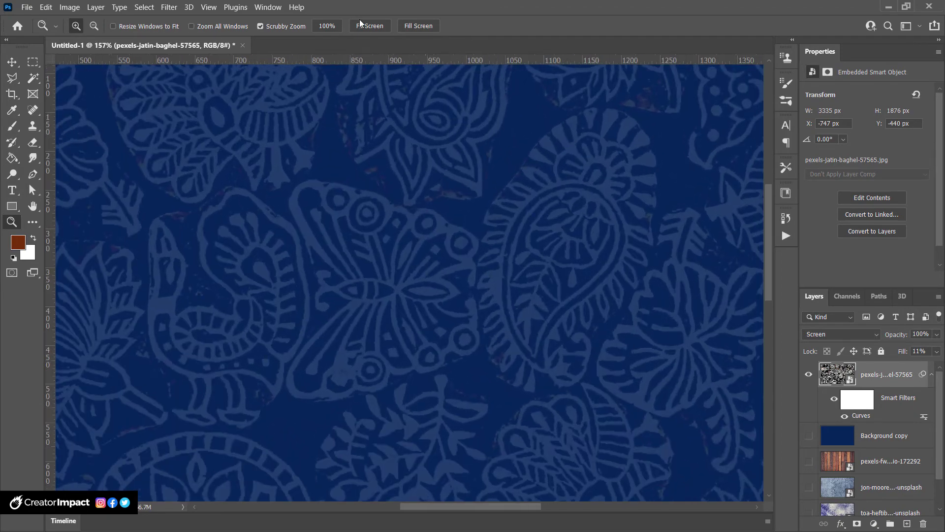
# Step: Apply Oil Paint with Stylization 2.2, Cleanliness 2.6, Scale 6.7, Bristle Detail 0 and Lighting on
pyautogui.click(171, 9)
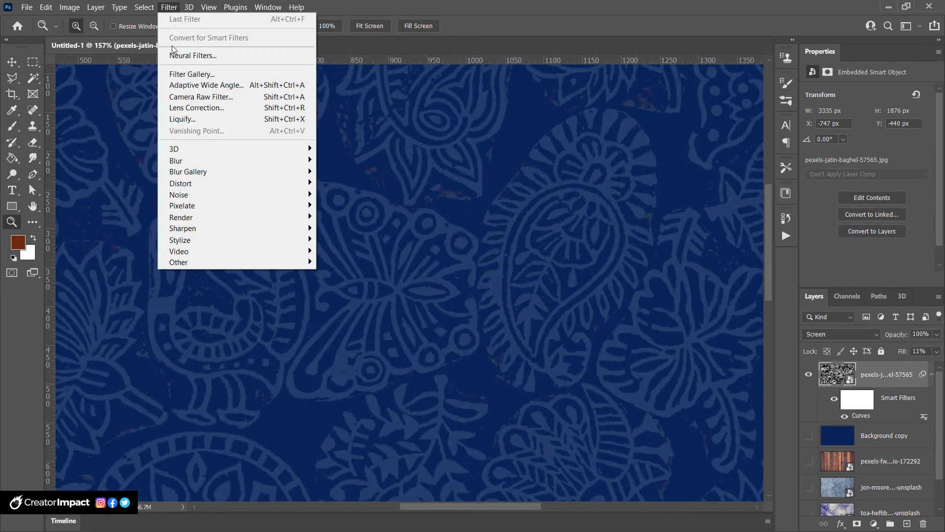
pyautogui.moveTo(211, 240)
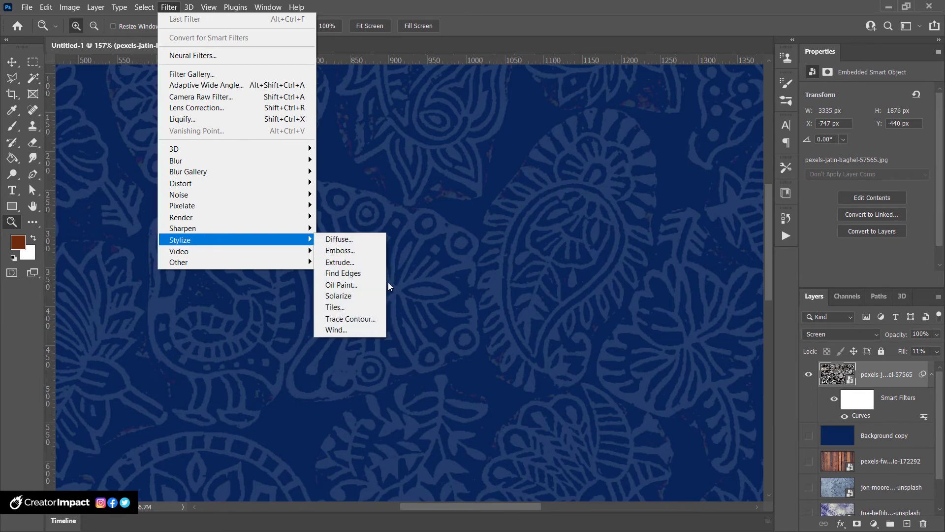
pyautogui.click(352, 286)
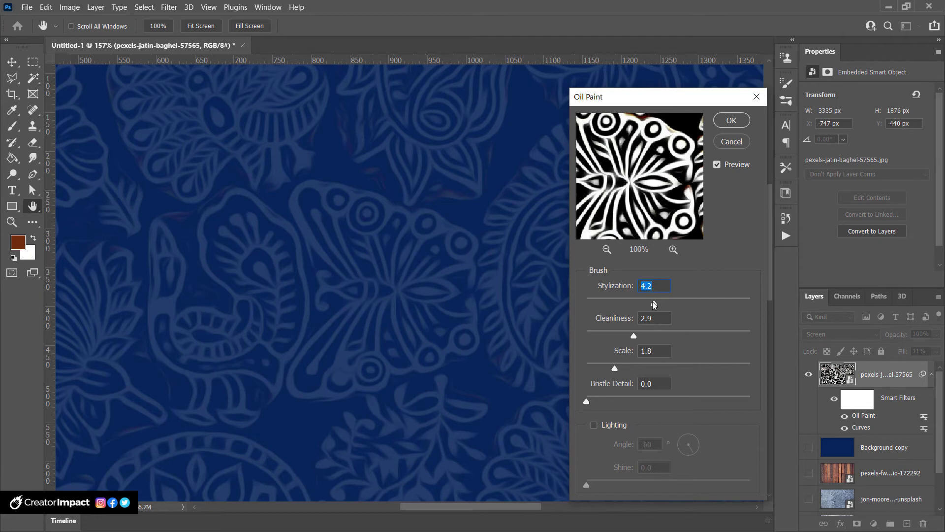
pyautogui.moveTo(653, 303); pyautogui.dragTo(636, 309)
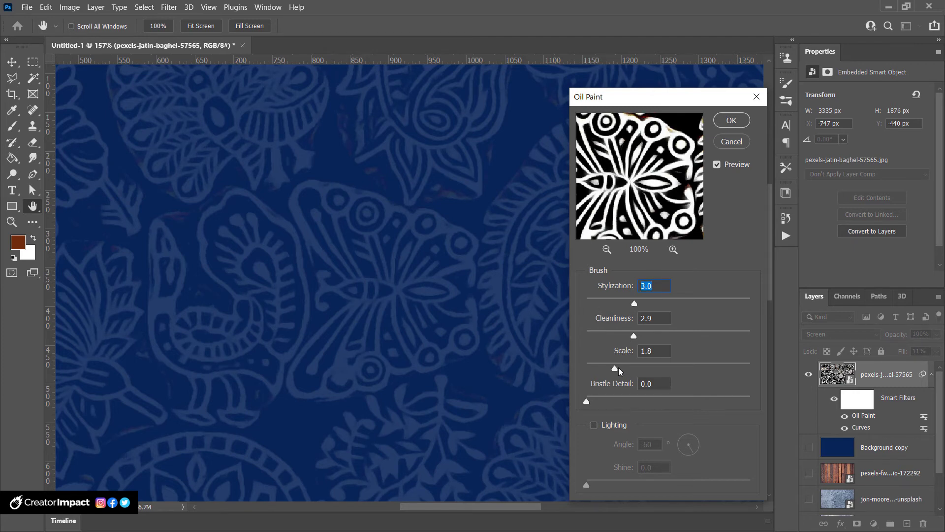
pyautogui.moveTo(595, 369); pyautogui.dragTo(695, 368)
pyautogui.moveTo(634, 336)
pyautogui.mouseDown()
pyautogui.moveTo(726, 339)
pyautogui.moveTo(595, 341)
pyautogui.moveTo(630, 341)
pyautogui.mouseUp()
pyautogui.moveTo(586, 402); pyautogui.dragTo(622, 400)
pyautogui.click(594, 424)
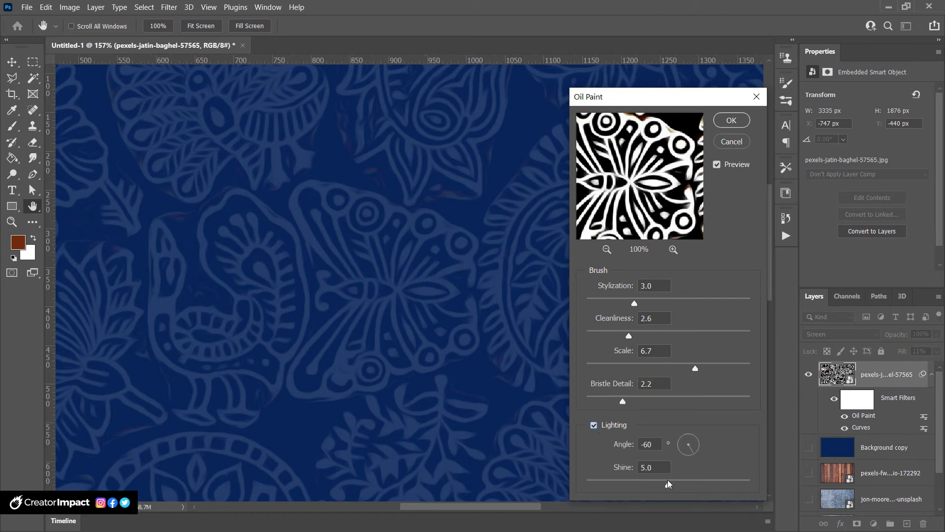
pyautogui.moveTo(623, 401); pyautogui.dragTo(561, 401)
pyautogui.moveTo(634, 305)
pyautogui.mouseDown()
pyautogui.moveTo(611, 305)
pyautogui.moveTo(622, 305)
pyautogui.mouseUp()
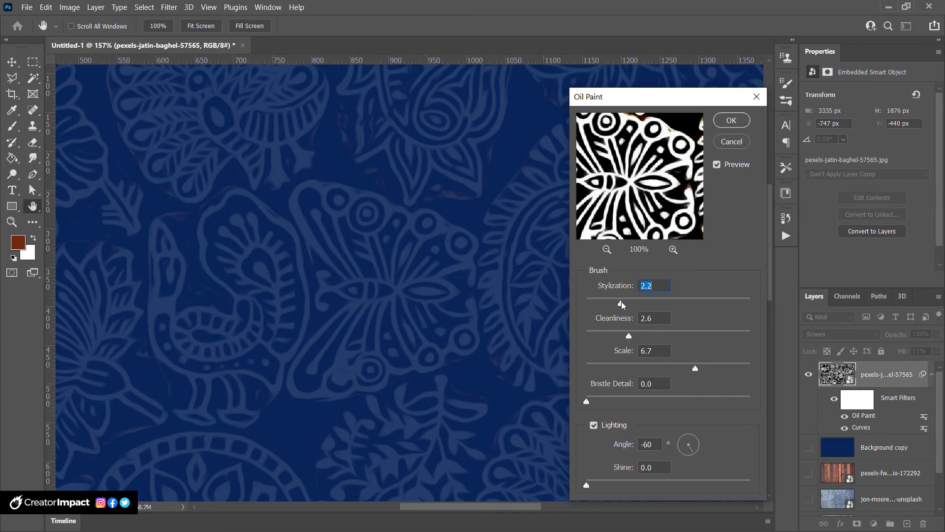
pyautogui.click(732, 120)
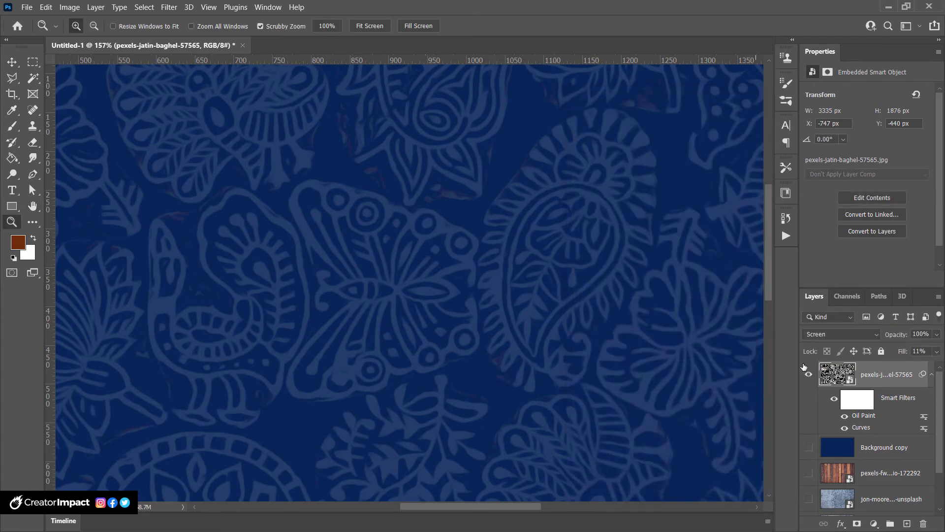
# Step: Move Background copy above the pexels layer, make it visible, and zoom out to 66.7%
pyautogui.moveTo(897, 449); pyautogui.dragTo(882, 362)
pyautogui.click(809, 375)
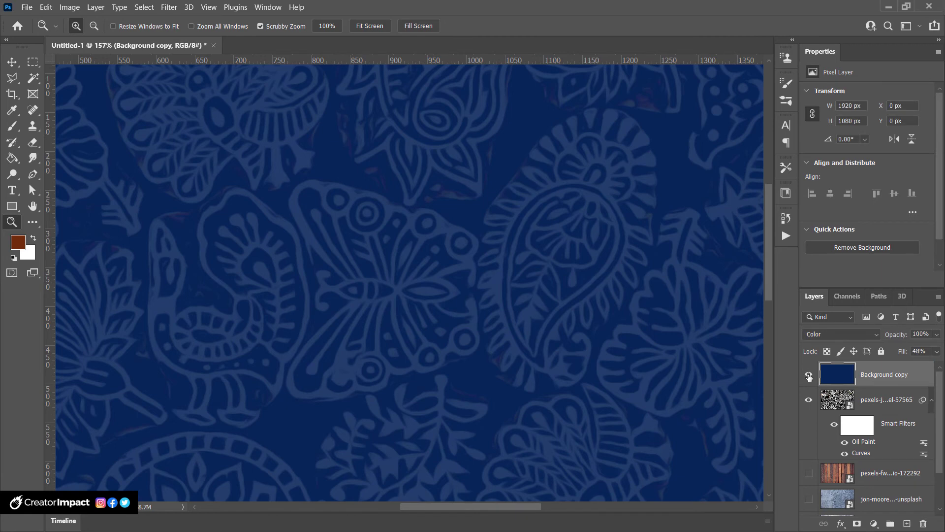
pyautogui.keyDown('alt'); pyautogui.click(443, 192); pyautogui.keyUp('alt')
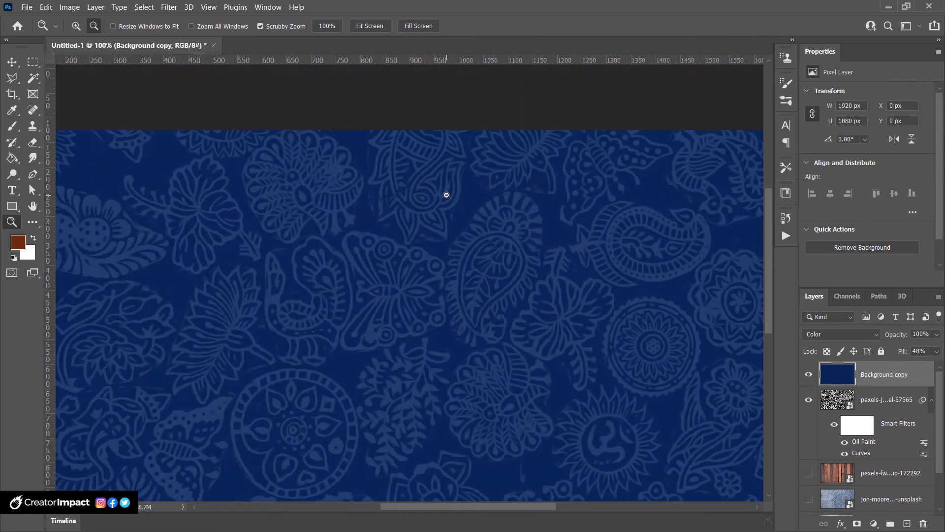
pyautogui.keyDown('alt'); pyautogui.click(453, 195); pyautogui.keyUp('alt')
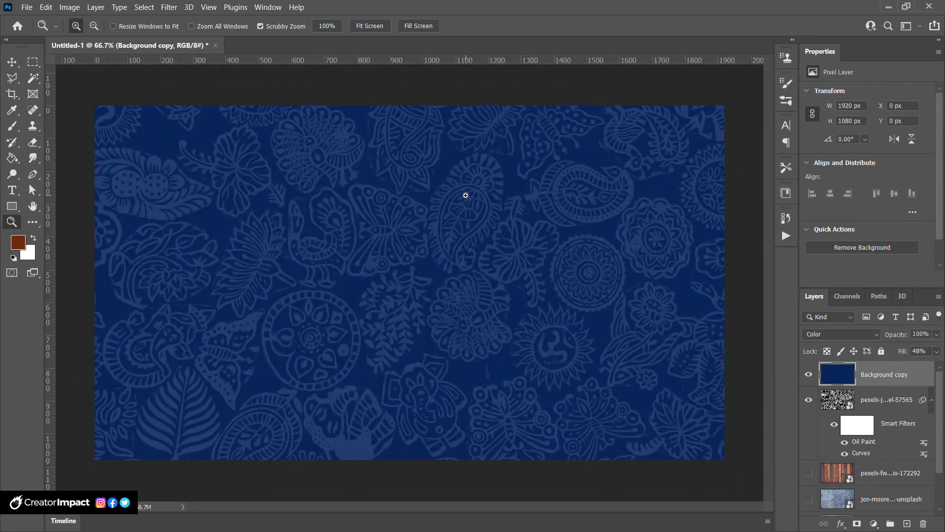